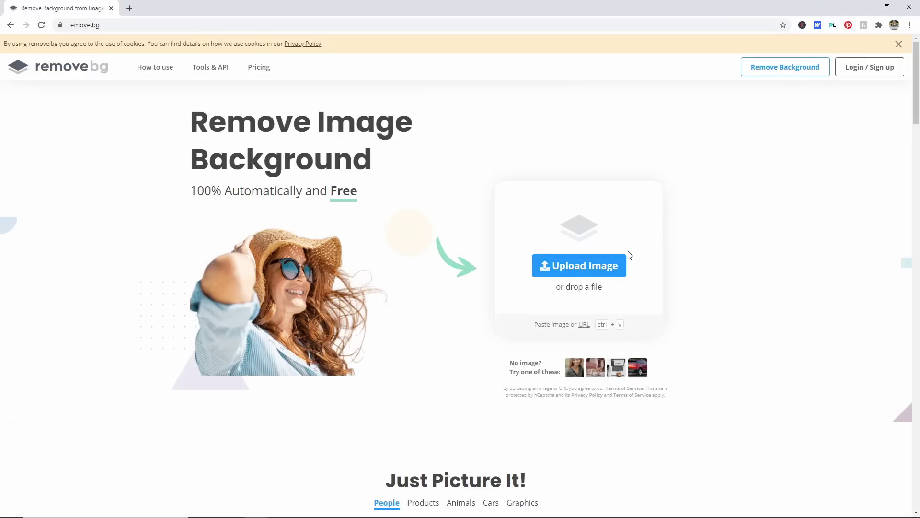
Upload the pink aurora watercolor princess image from Desktop > Cricut > waterslide decals to remove.bg.
left_click(610, 265)
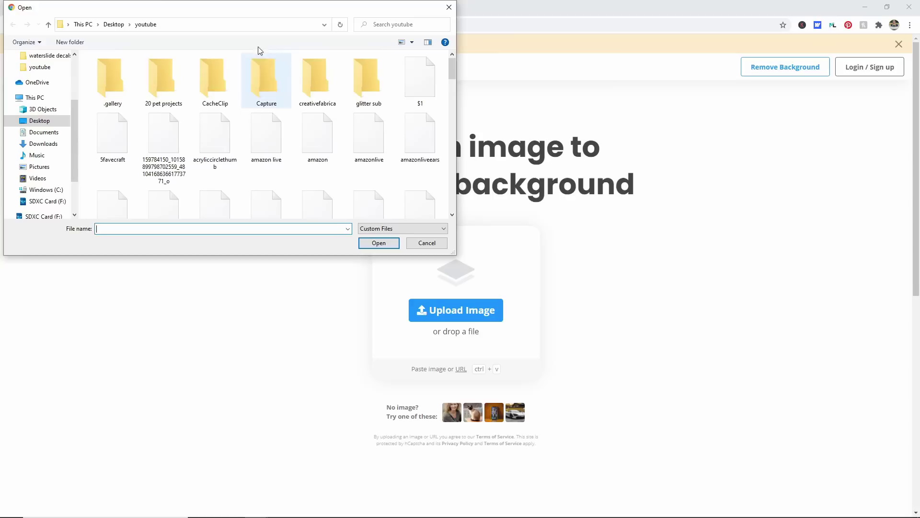
left_click(115, 25)
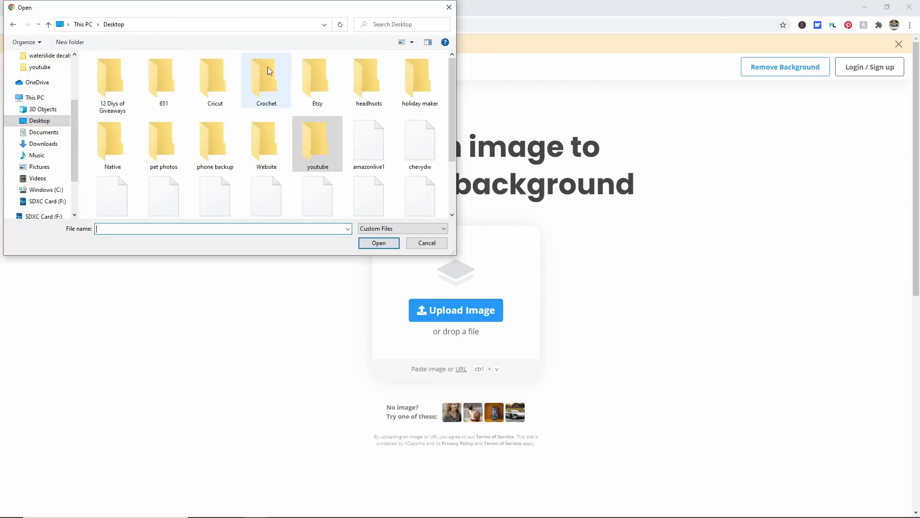
double_click(216, 84)
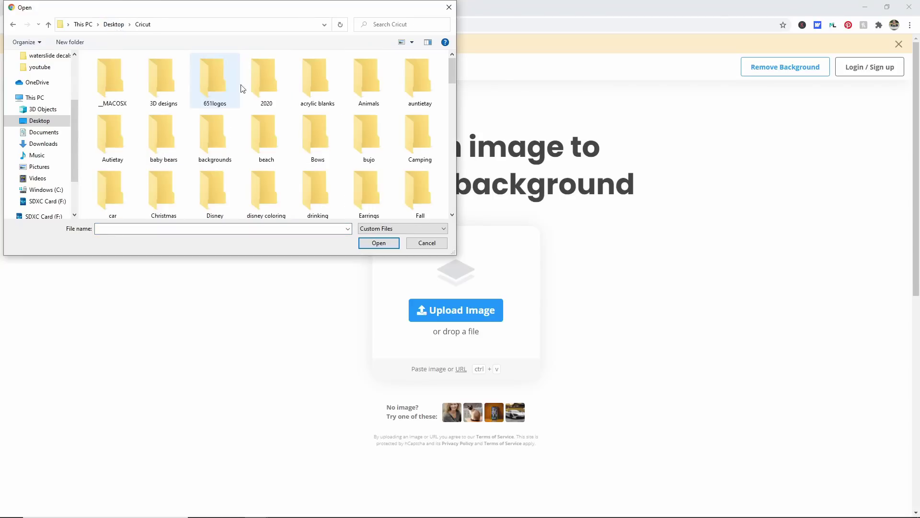
scroll(290, 124, "down", 3)
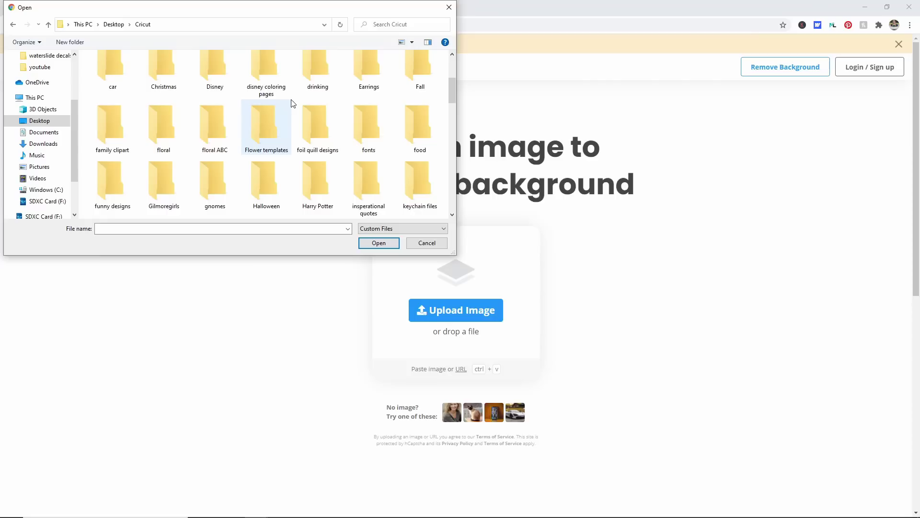
scroll(291, 103, "down", 12)
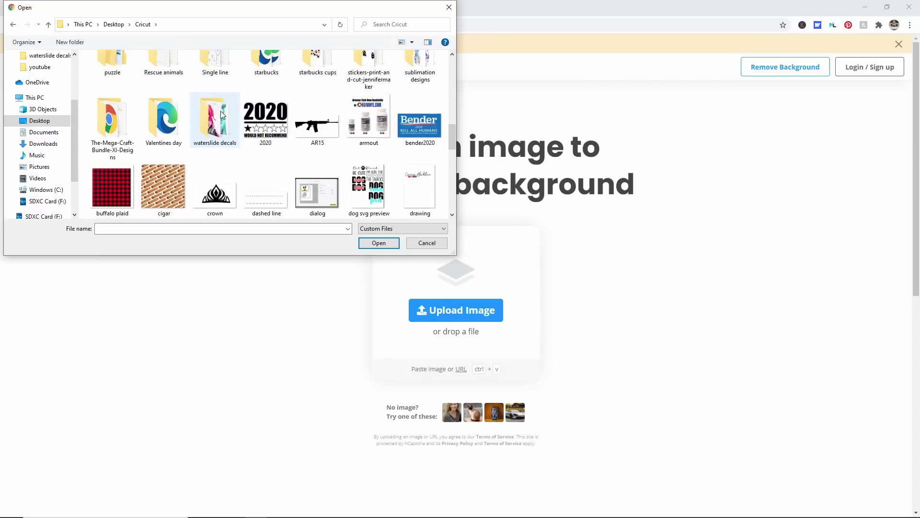
double_click(222, 115)
scroll(307, 110, "down", 2)
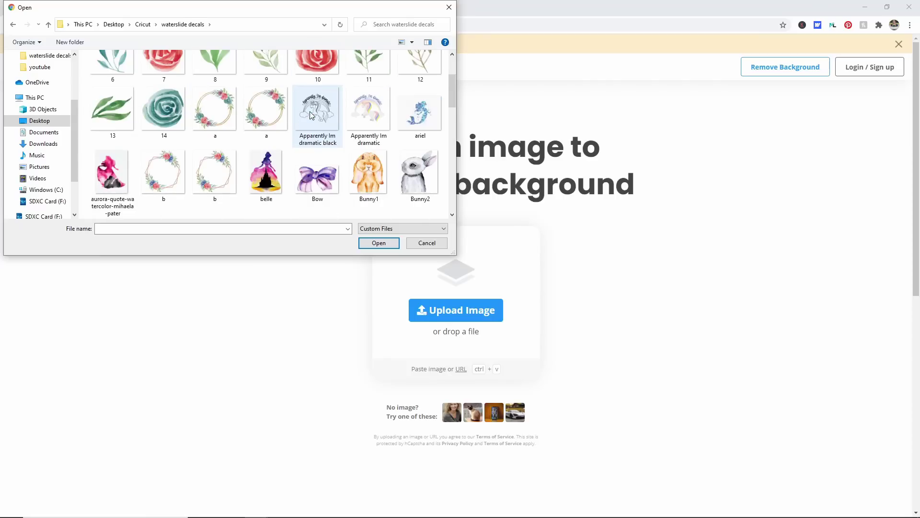
left_click(125, 171)
double_click(125, 171)
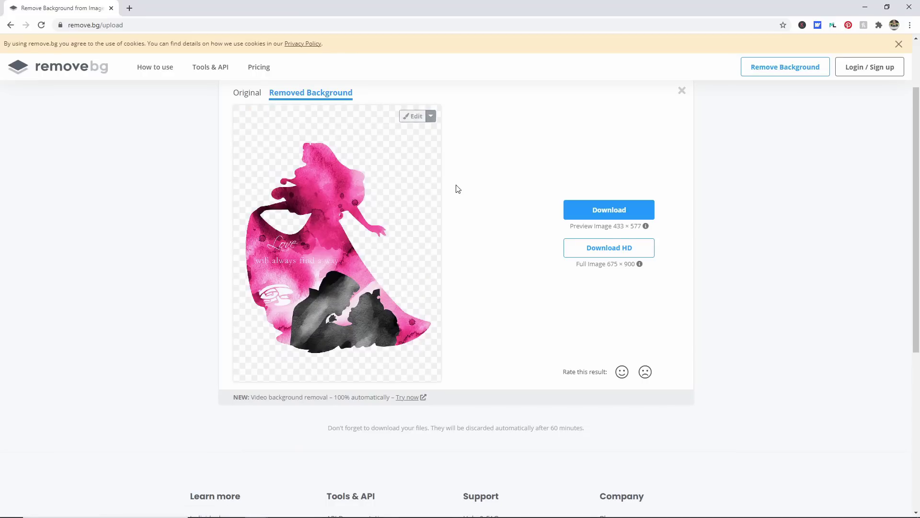
Save the background-removed princess PNG into Desktop > Cricut > waterslide decals.
left_click(587, 208)
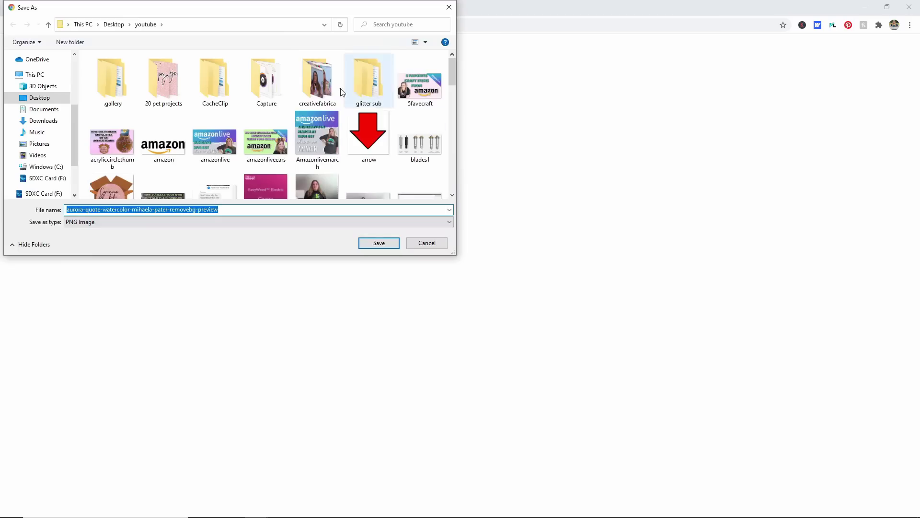
left_click(119, 28)
double_click(220, 86)
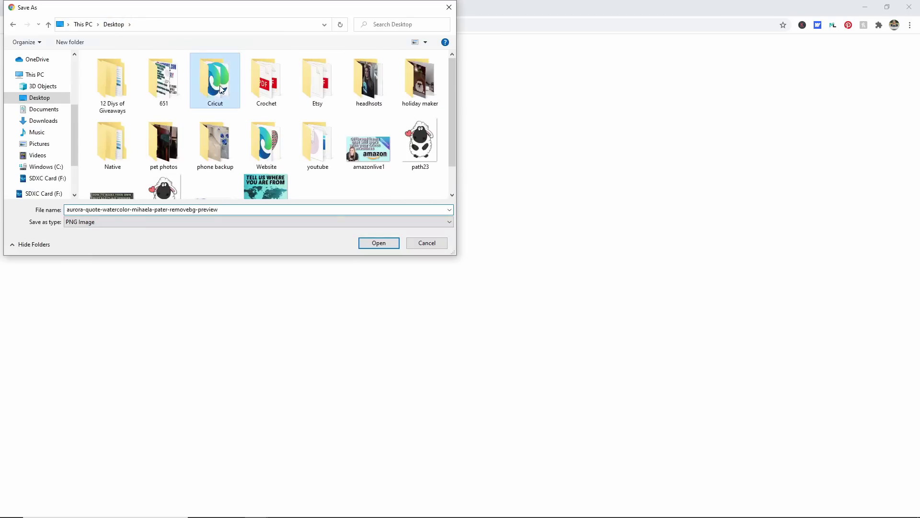
scroll(283, 135, "down", 10)
scroll(285, 137, "down", 1)
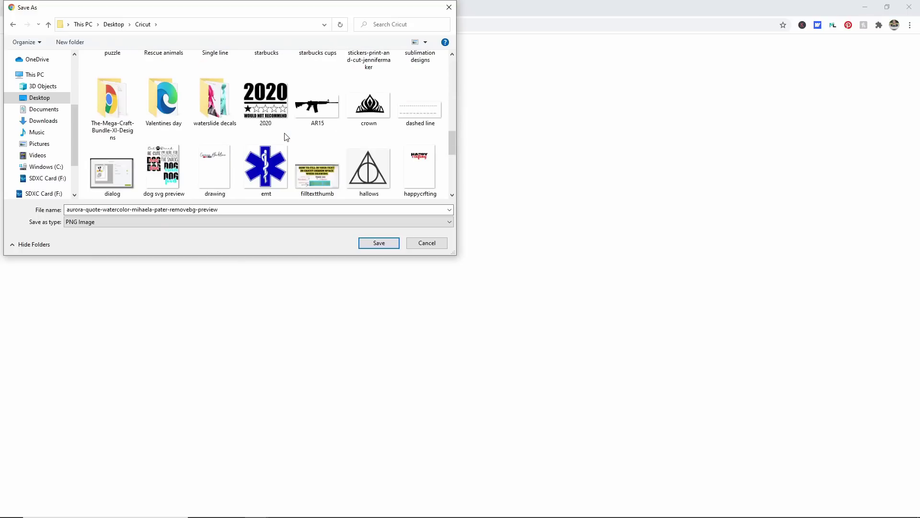
double_click(228, 109)
left_click(373, 247)
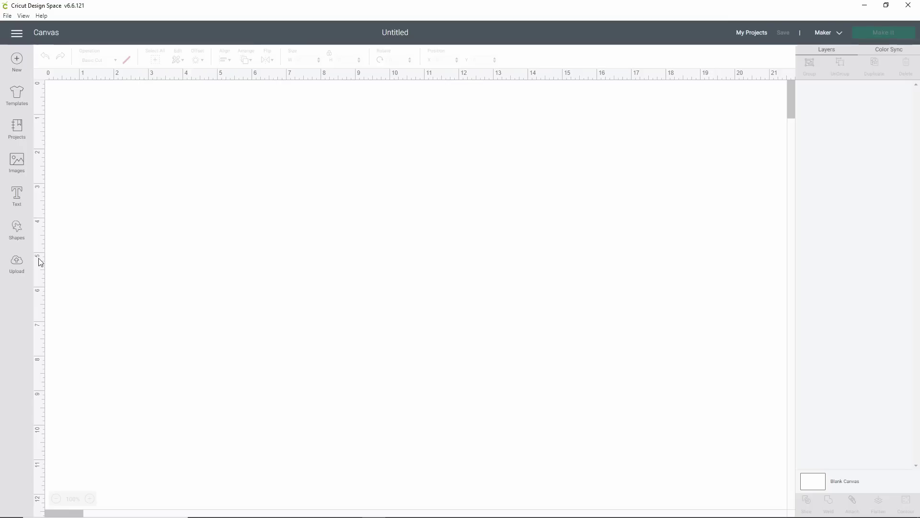
Upload the removebg-preview princess PNG from Cricut > waterslide decals into Design Space.
left_click(17, 262)
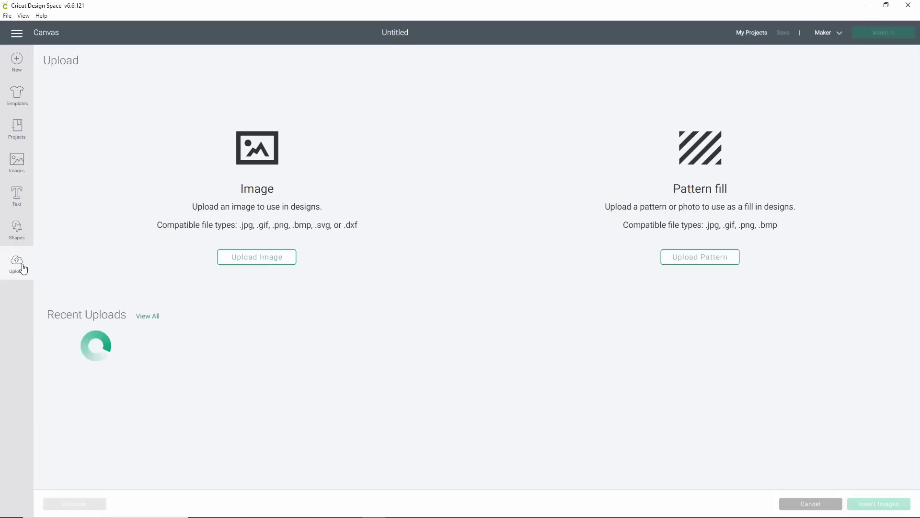
left_click(281, 261)
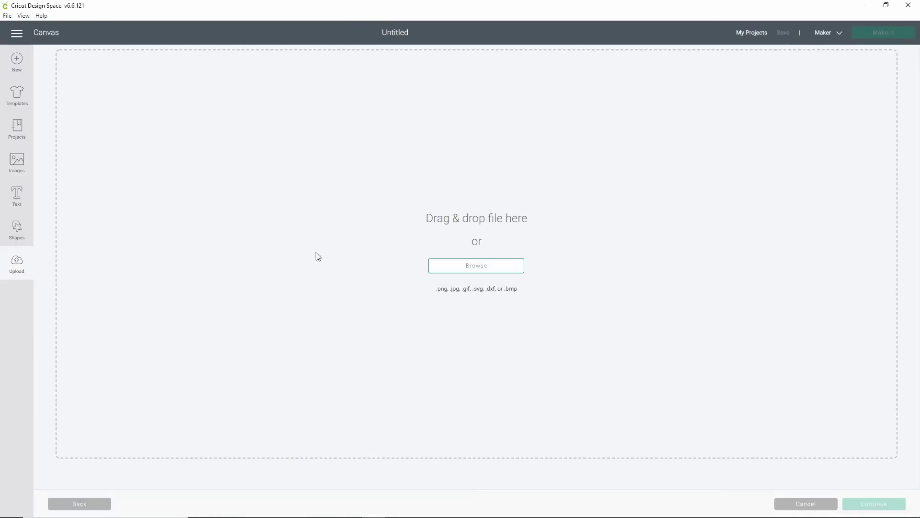
left_click(441, 267)
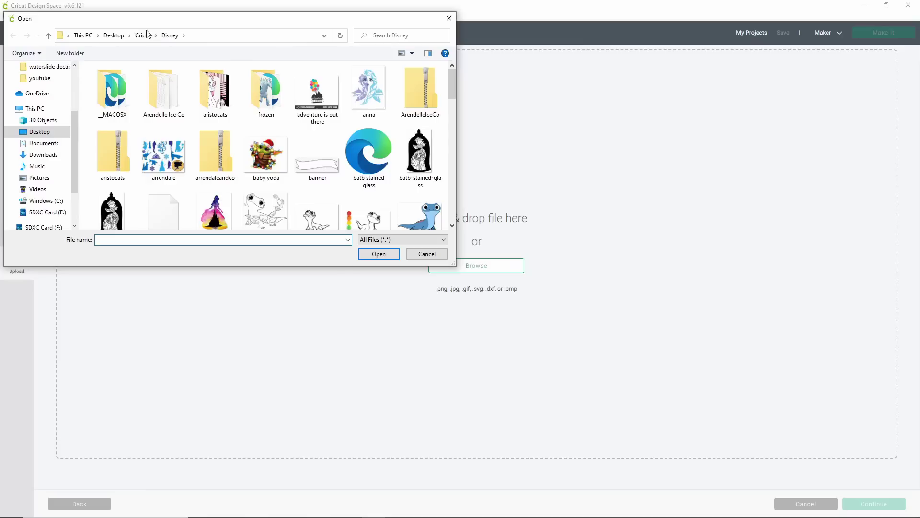
left_click(144, 35)
scroll(298, 141, "down", 5)
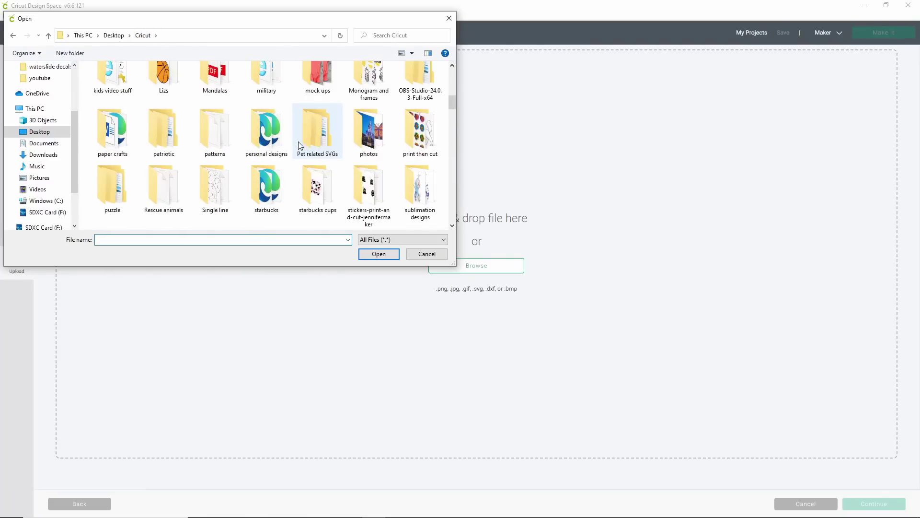
scroll(299, 142, "down", 3)
double_click(230, 111)
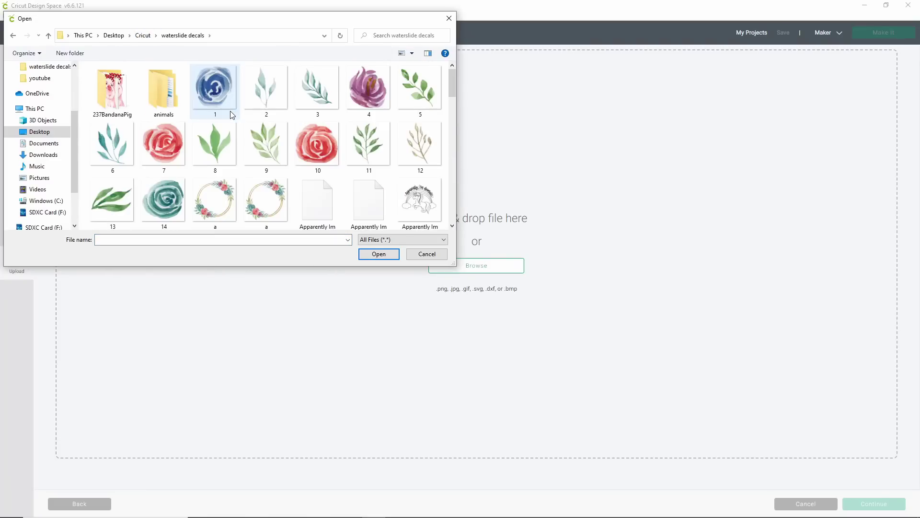
scroll(230, 111, "down", 4)
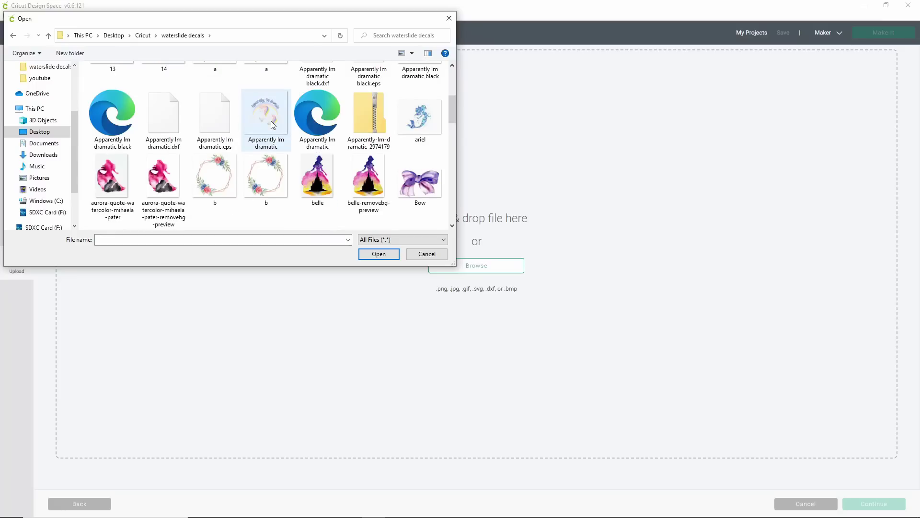
double_click(177, 224)
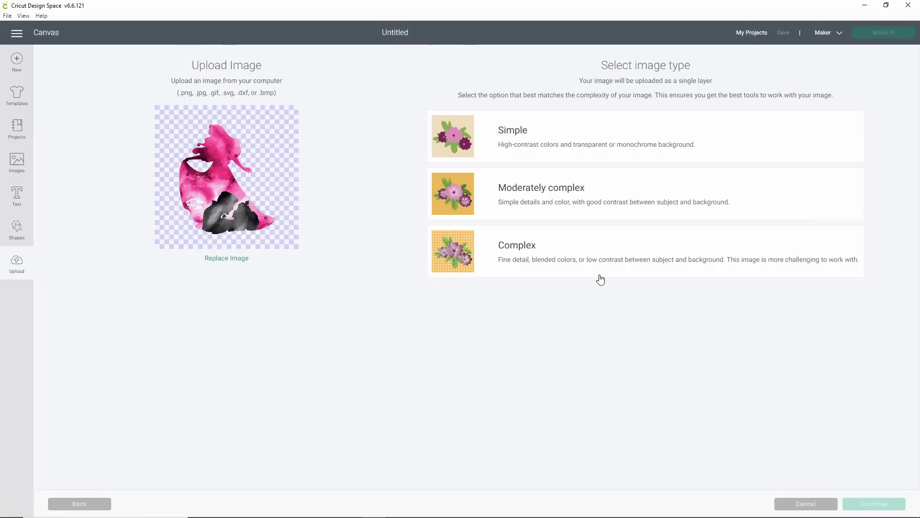
Save the princess as a Complex, unerased Print Then Cut image upload.
left_click(595, 252)
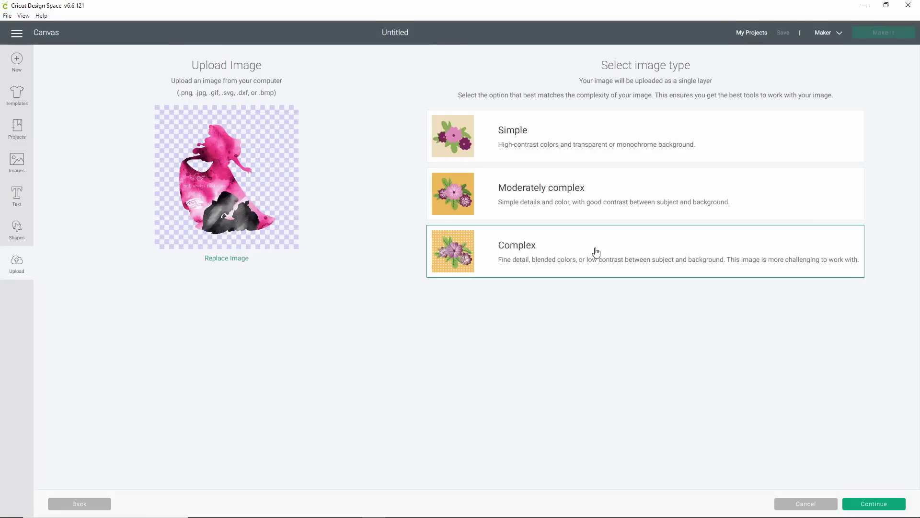
left_click(887, 505)
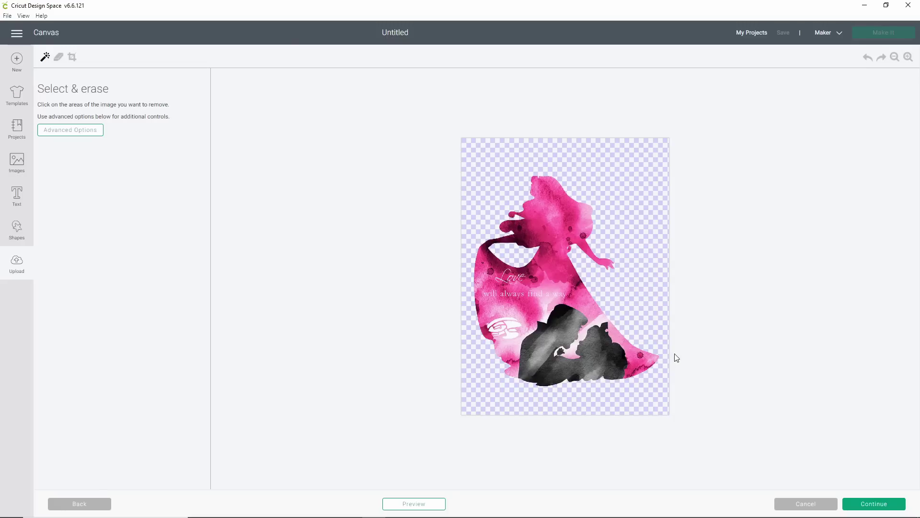
left_click(880, 507)
left_click(490, 261)
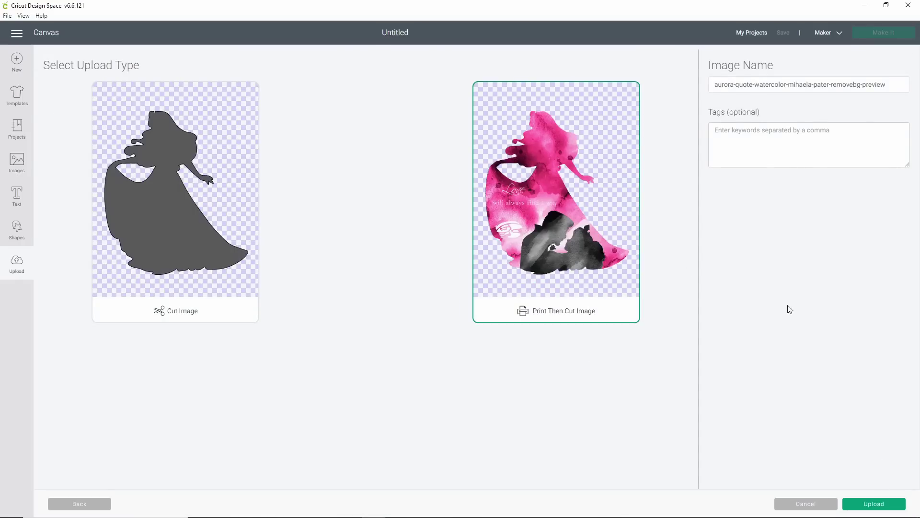
left_click(881, 503)
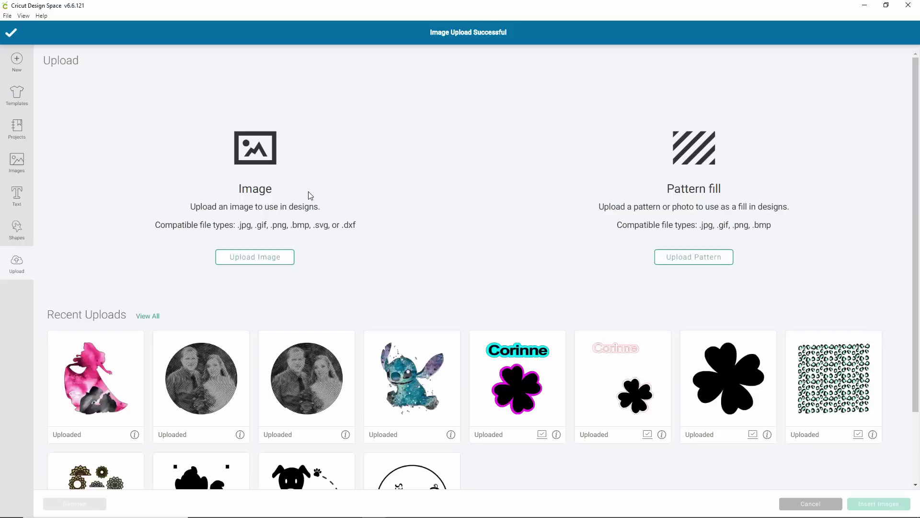
Start another image upload and browse back to the Cricut folder.
left_click(279, 261)
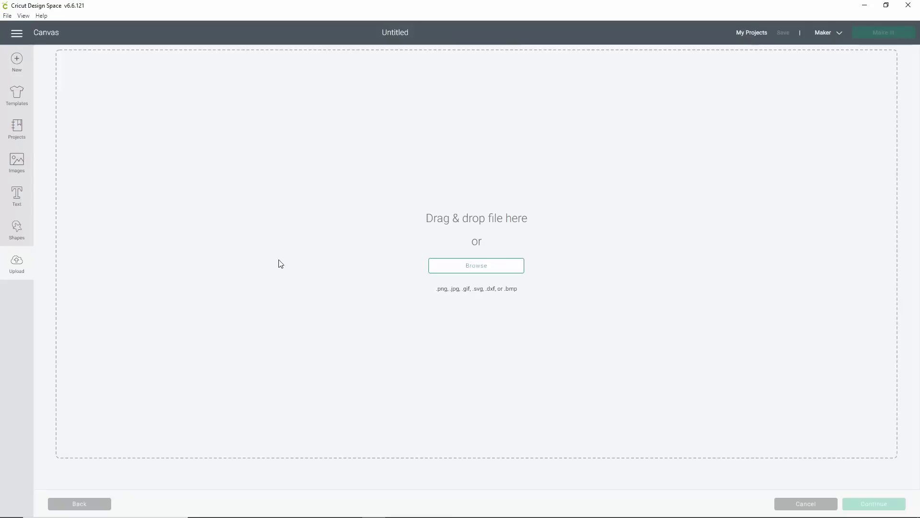
left_click(437, 272)
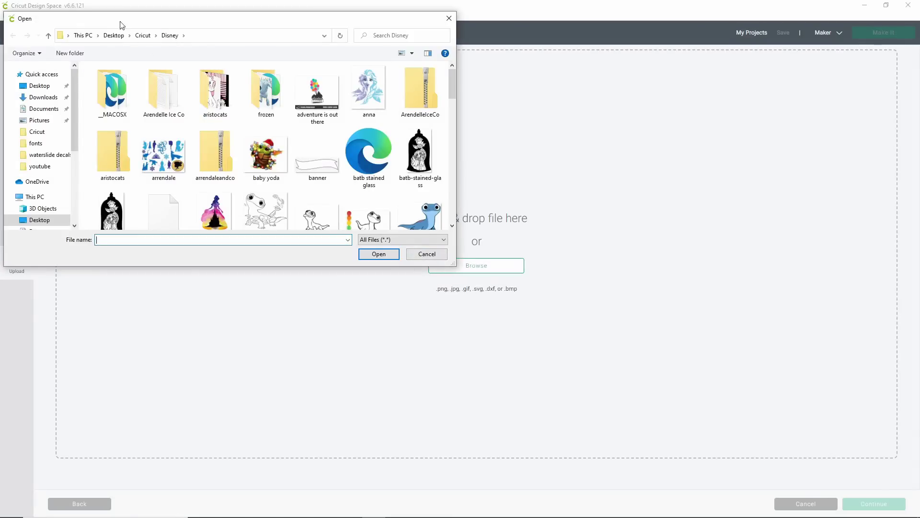
left_click(143, 35)
scroll(224, 103, "down", 4)
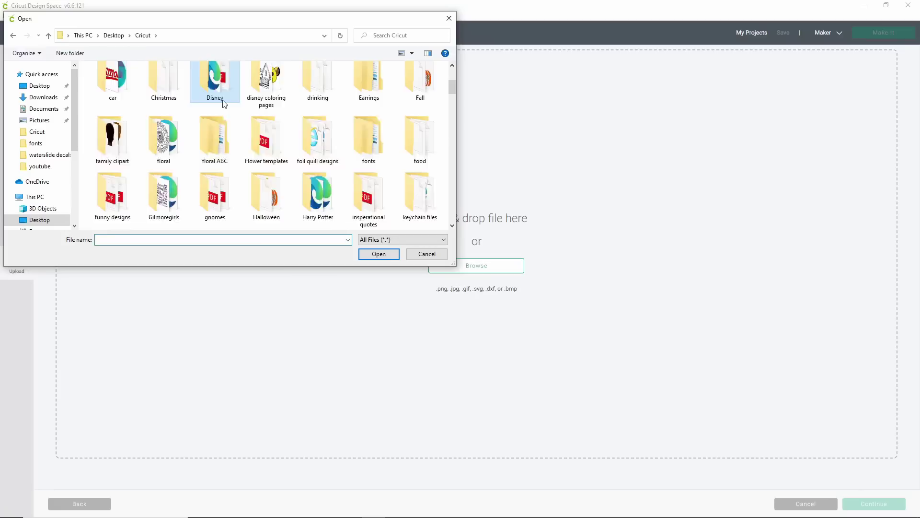
scroll(224, 103, "down", 1)
scroll(224, 103, "down", 1)
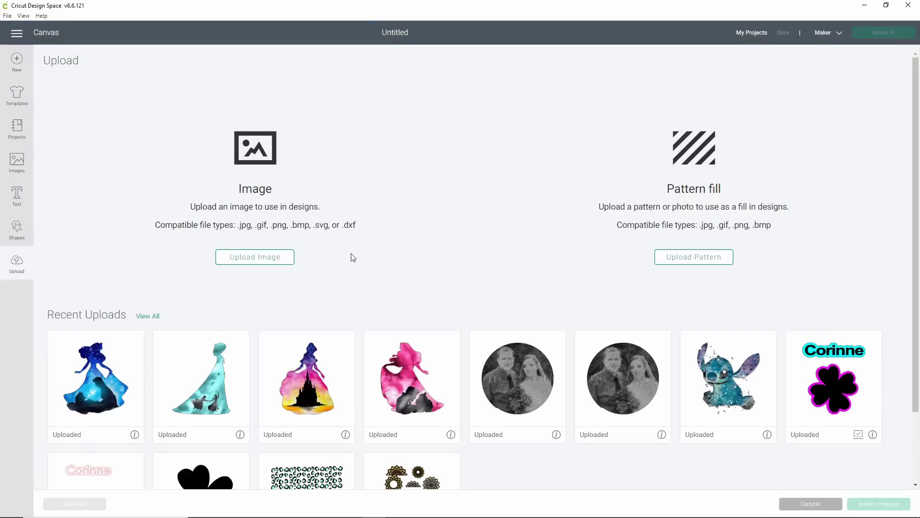
Insert the blue galaxy, teal, castle and pink princess uploads onto the canvas.
left_click(107, 348)
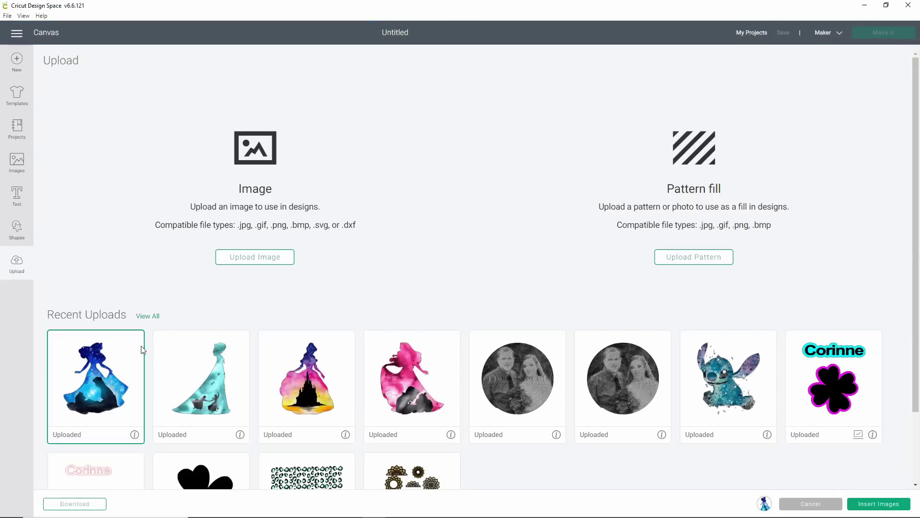
left_click(165, 350)
left_click(273, 363)
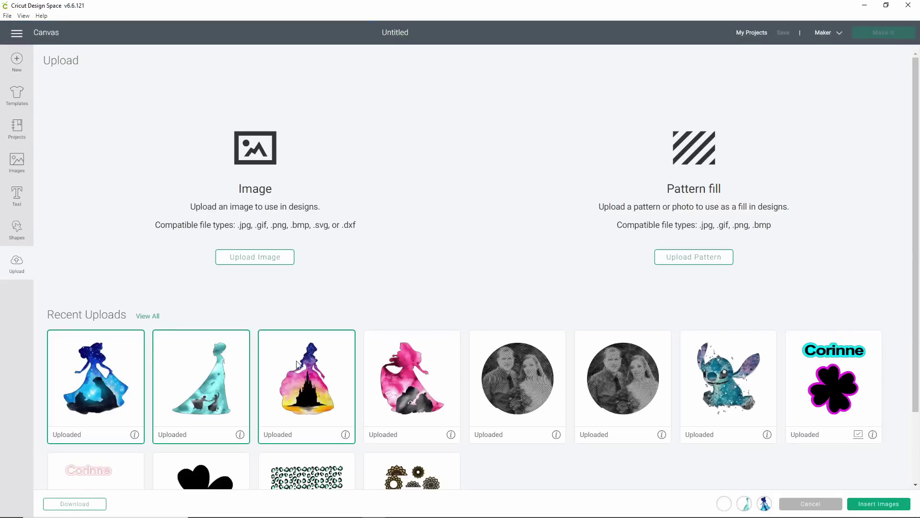
left_click(399, 375)
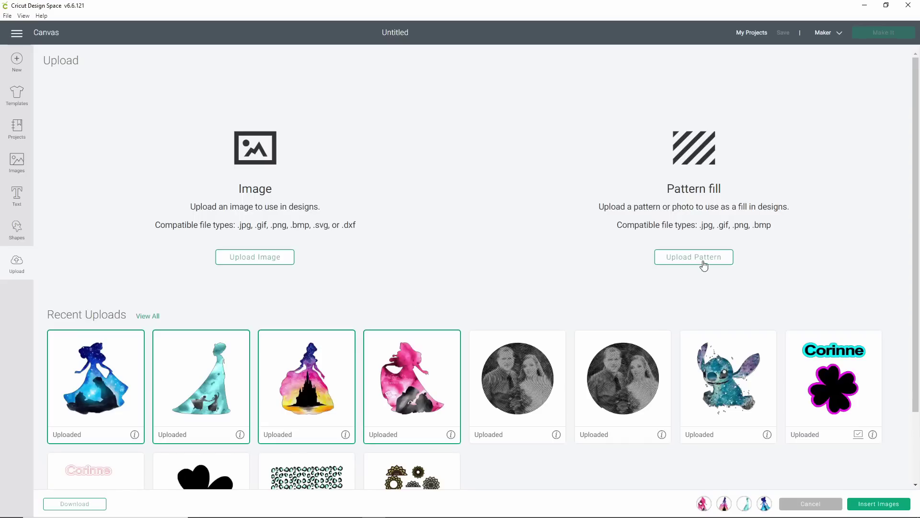
left_click(894, 505)
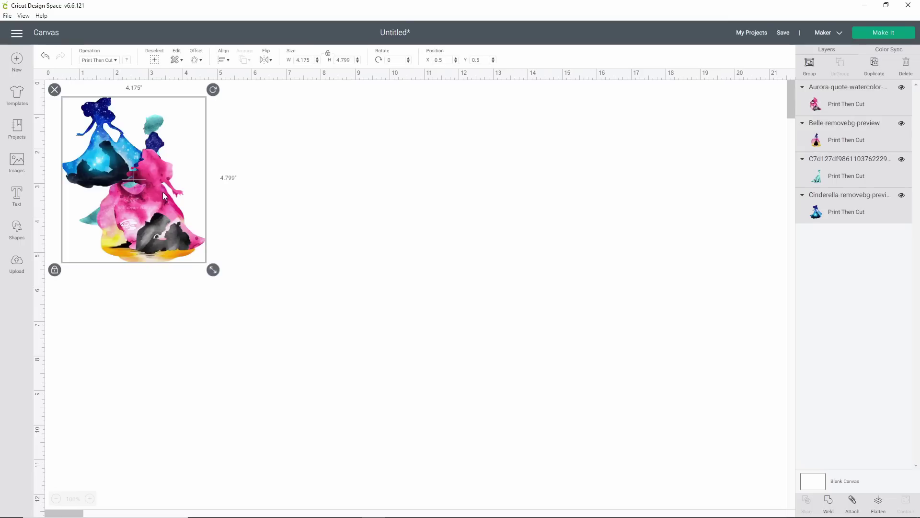
Center the princess stack, then place the pink Aurora image apart at X 2.5, Y 5.486.
left_click_drag(162, 201, 468, 244)
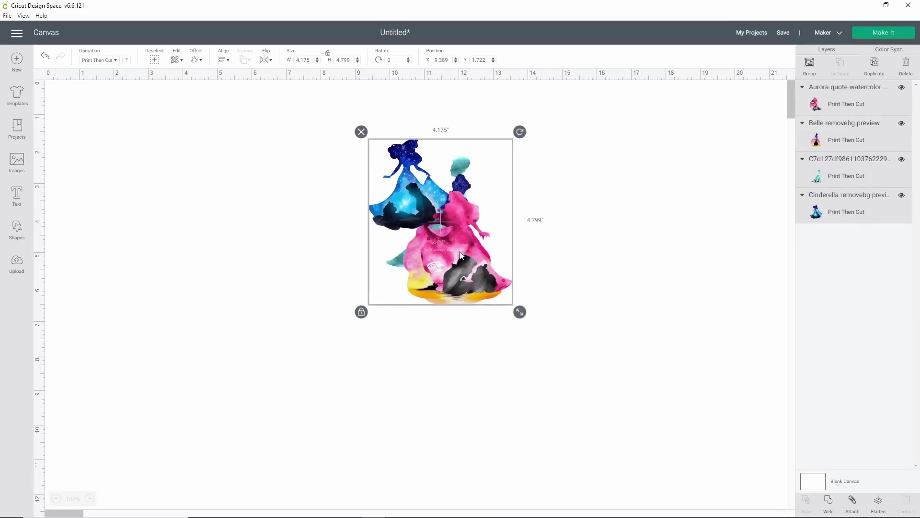
left_click(369, 281)
left_click_drag(459, 294, 176, 342)
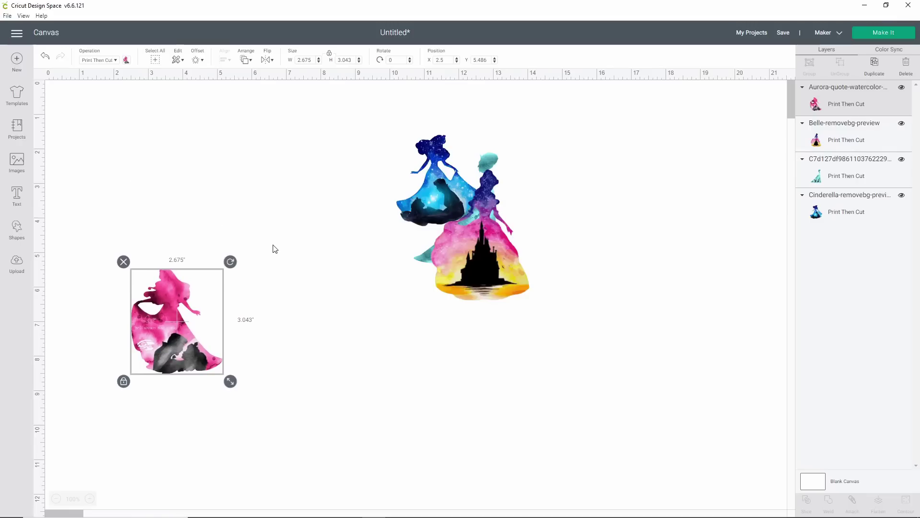
Apply a 0.12 in offset with rounded corners around the Aurora image.
left_click(197, 61)
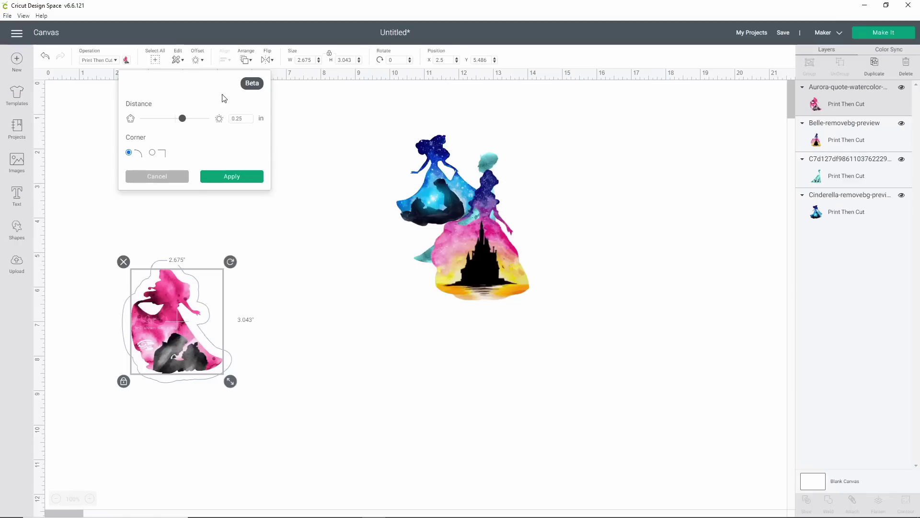
left_click(249, 120)
key("BackSpace")
key("BackSpace")
key("BackSpace")
type(".12")
left_click(225, 144)
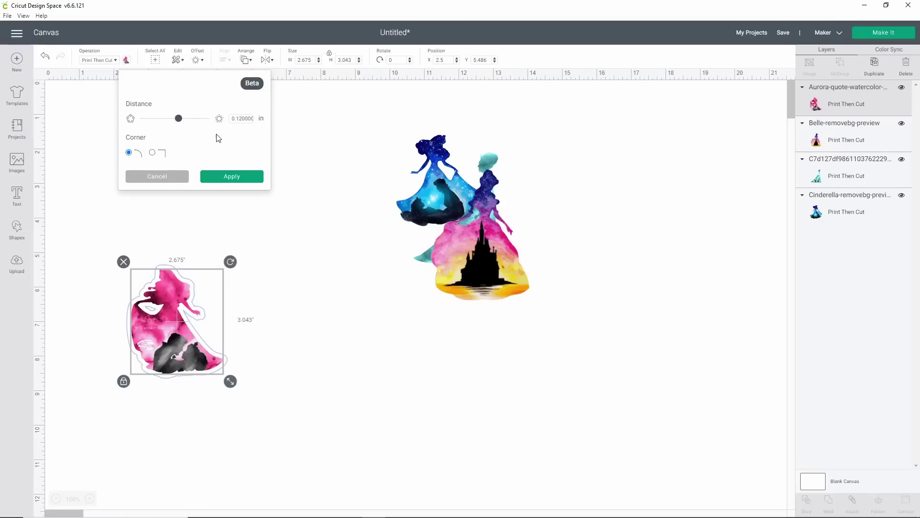
left_click(153, 154)
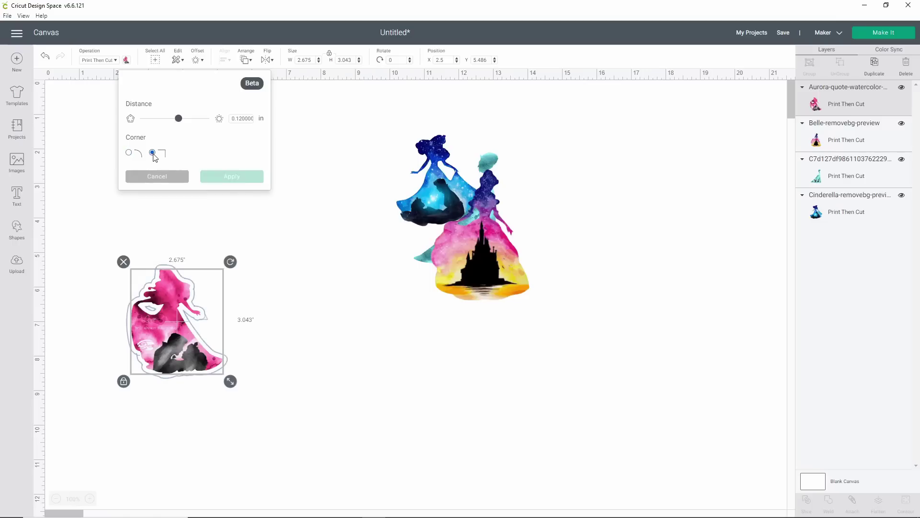
left_click(129, 154)
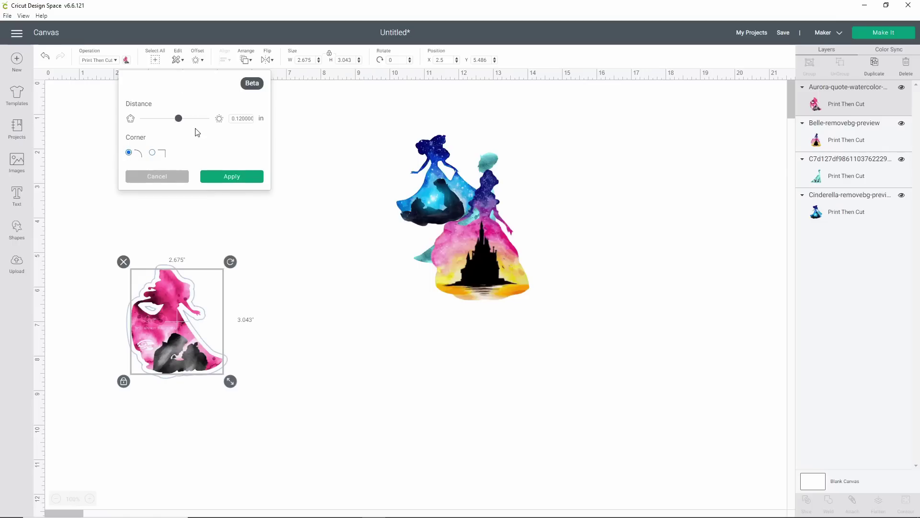
left_click_drag(183, 123, 179, 122)
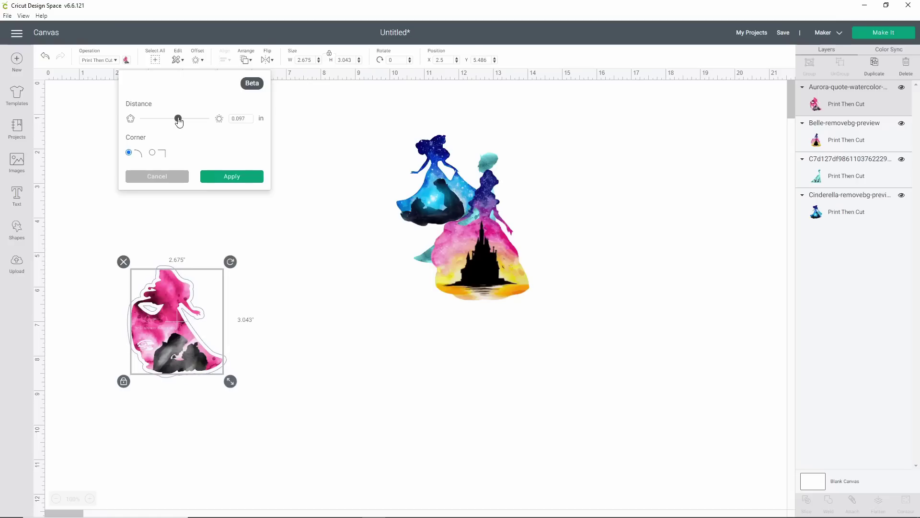
left_click(242, 118)
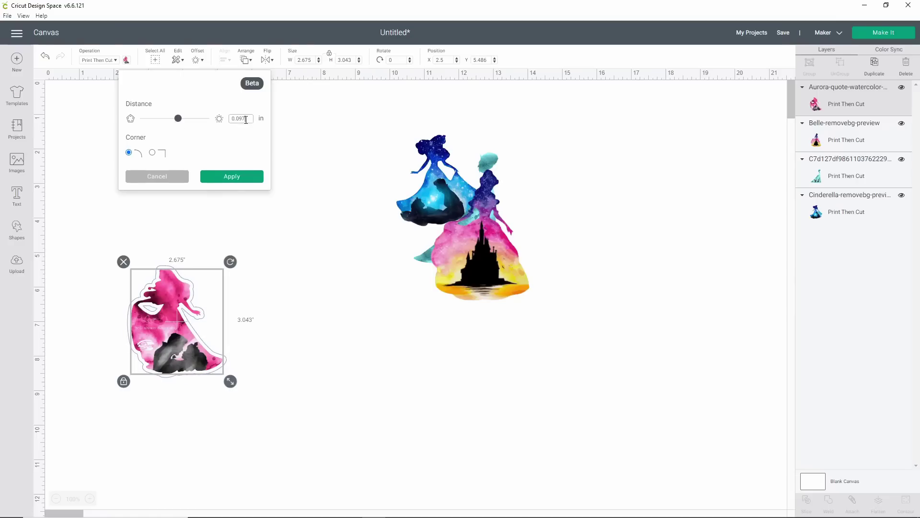
type("0.12")
key("Return")
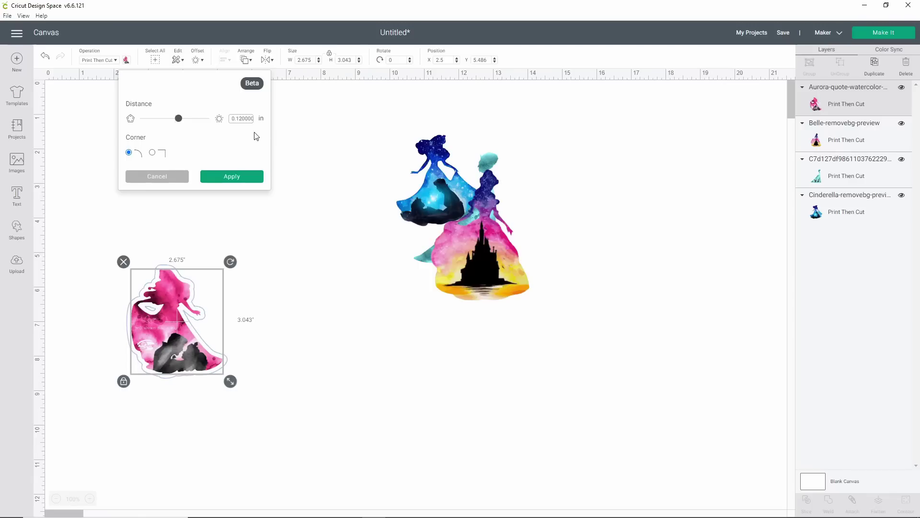
left_click(231, 176)
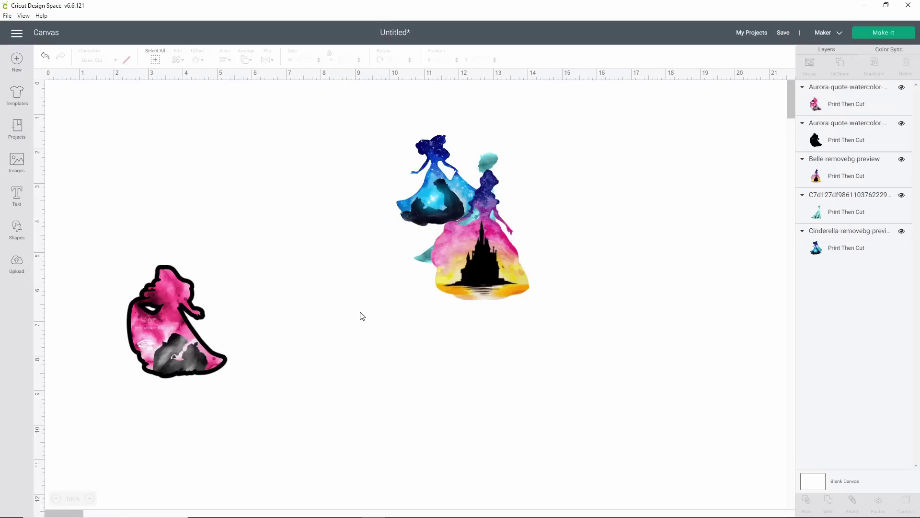
Move outlined Aurora to the lower right and give Belle a 0.12 in offset.
left_click_drag(318, 403, 89, 288)
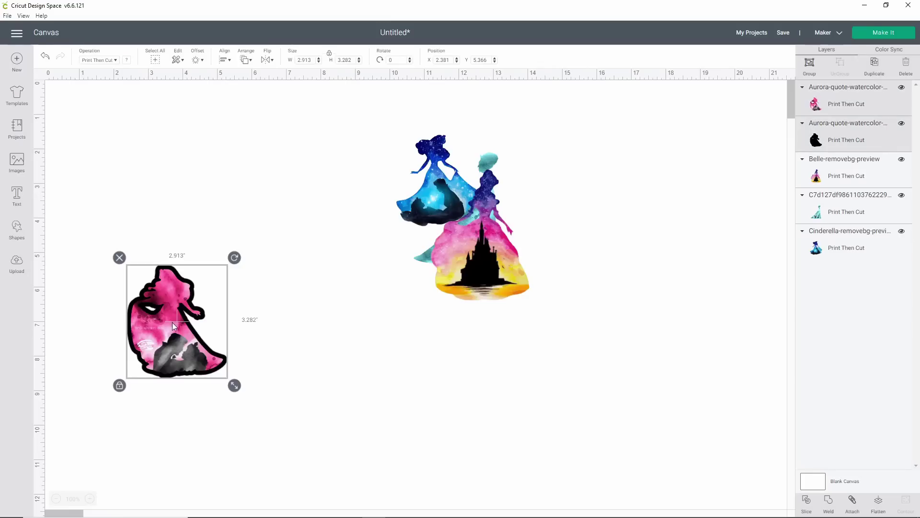
left_click_drag(174, 326, 690, 370)
left_click_drag(489, 297, 154, 307)
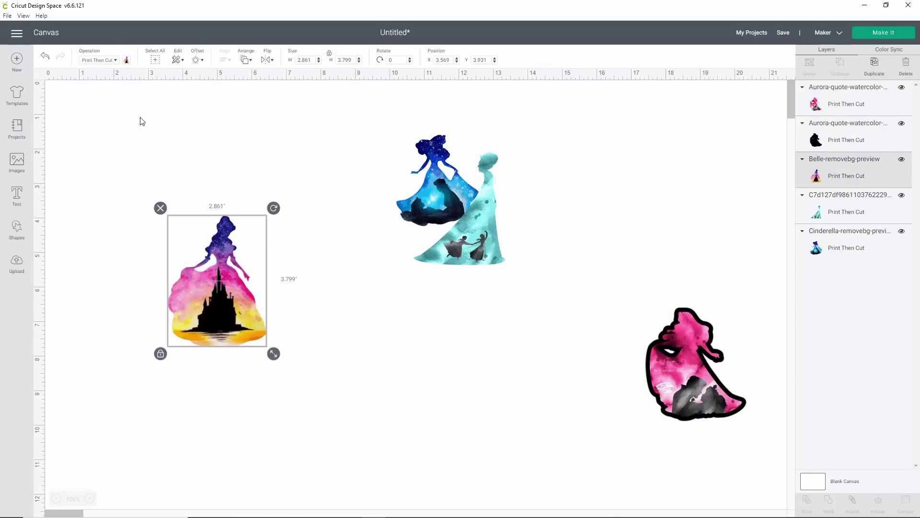
left_click(197, 60)
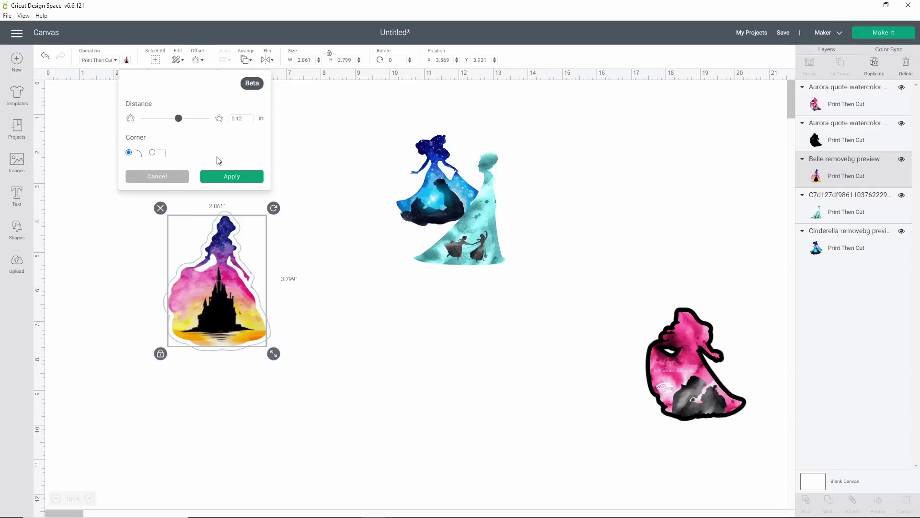
left_click(242, 177)
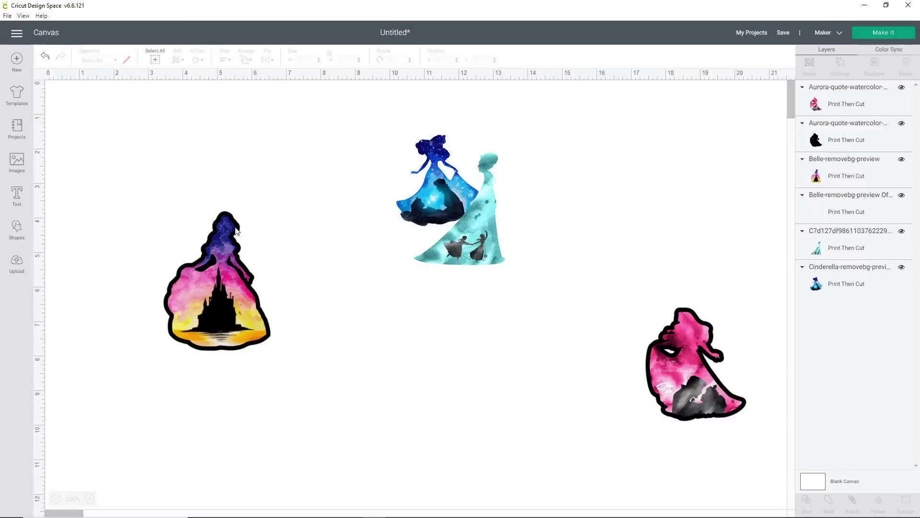
Place outlined Belle beside Aurora and add a 0.12 in offset to the teal princess.
left_click_drag(133, 207, 575, 390)
left_click_drag(469, 262, 103, 322)
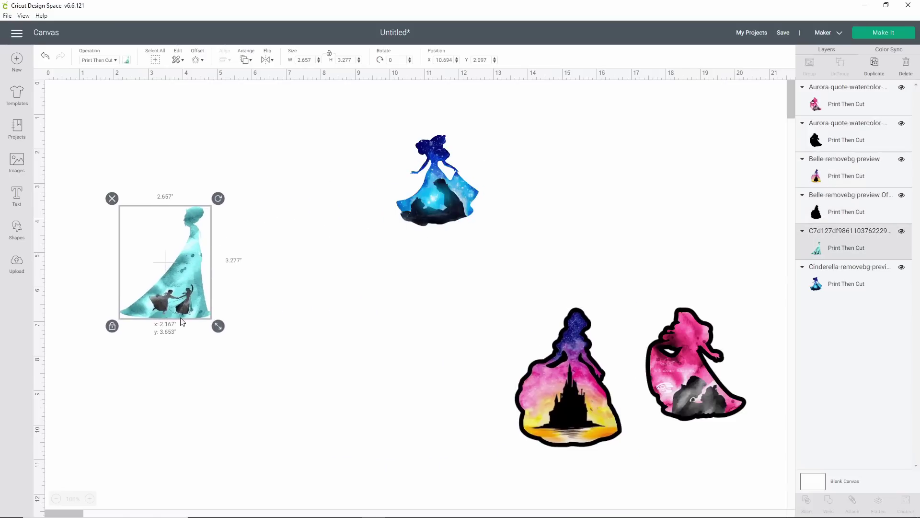
left_click(197, 59)
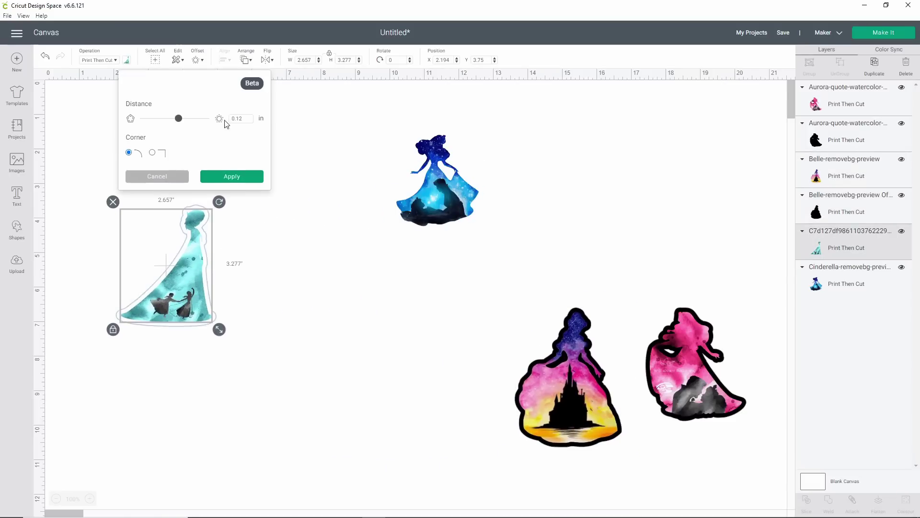
left_click(245, 178)
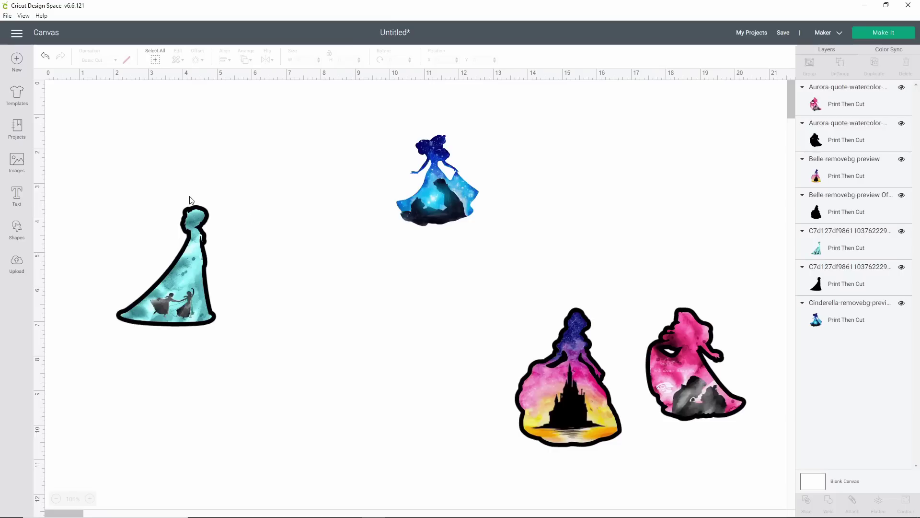
mouse_move(201, 224)
left_mouse_down()
mouse_move(239, 234)
mouse_move(143, 205)
mouse_move(341, 263)
mouse_move(246, 268)
mouse_move(200, 221)
left_mouse_up()
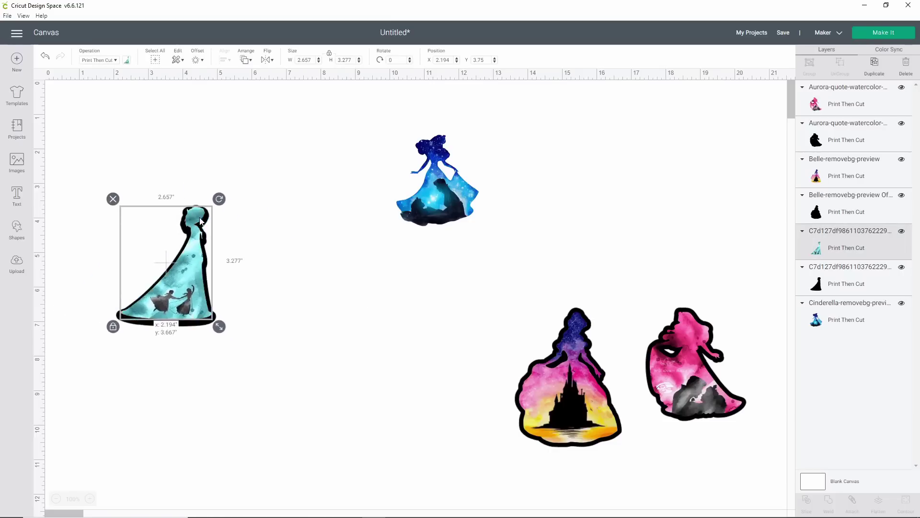
Undo the teal princess shift and move the outlined teal princess into the row.
left_click(44, 57)
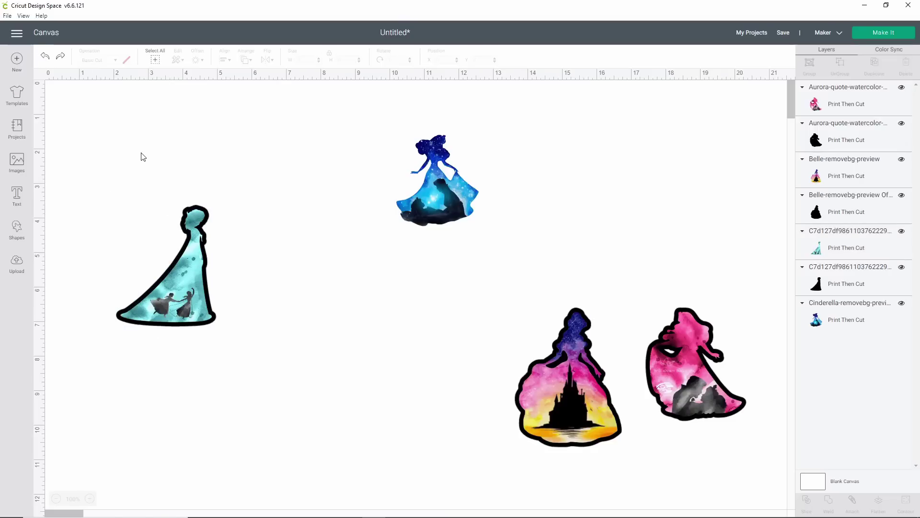
left_click_drag(141, 154, 267, 354)
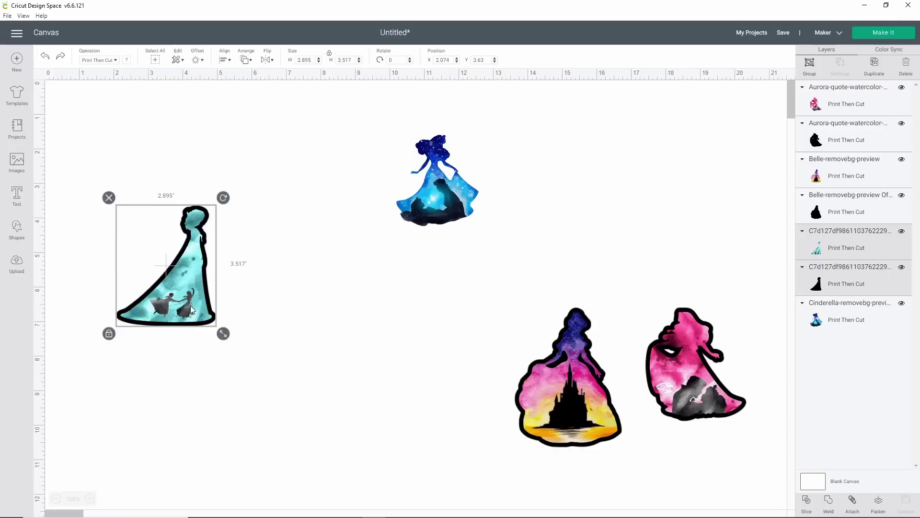
left_click_drag(191, 306, 478, 414)
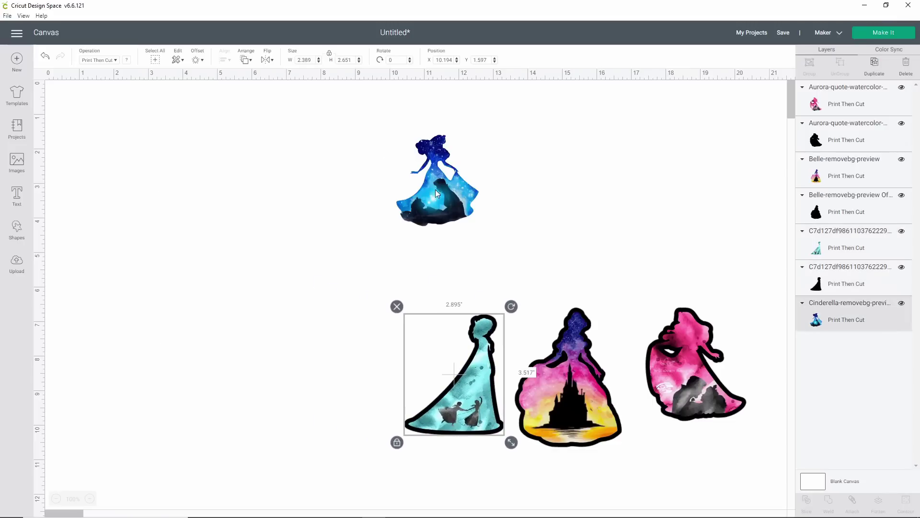
Give blue Cinderella a 0.12 in offset and line it up beside the teal princess.
left_click_drag(435, 188, 276, 382)
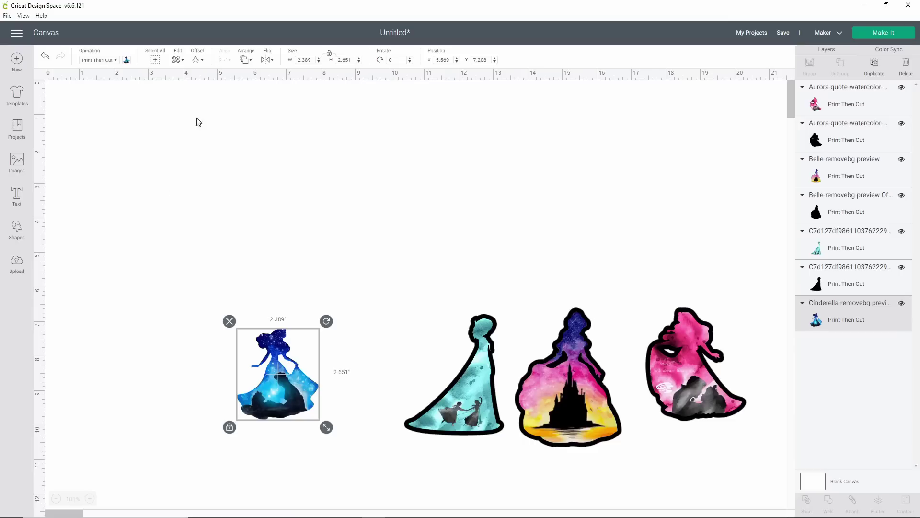
left_click_drag(291, 396, 220, 367)
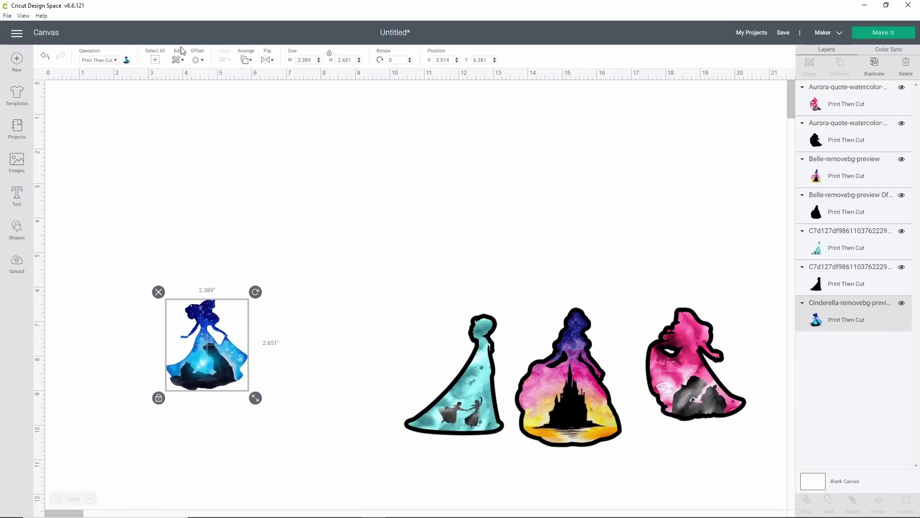
left_click(197, 60)
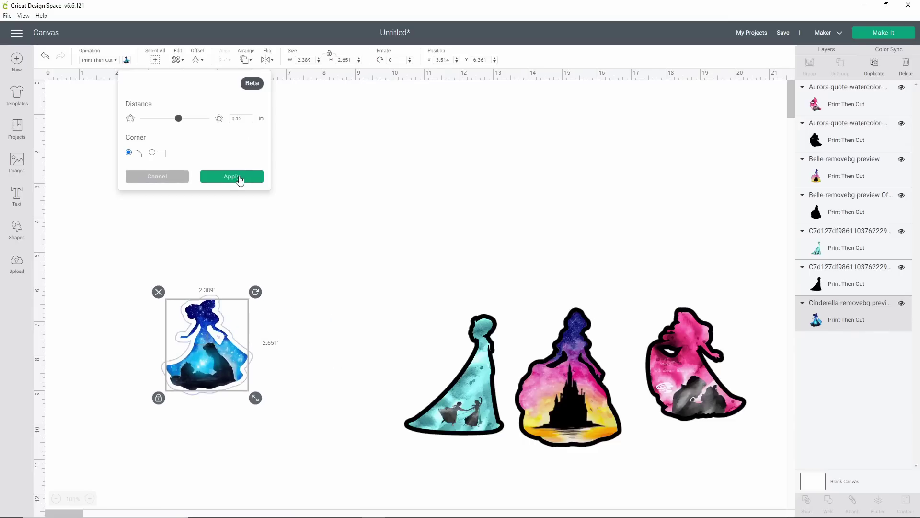
left_click(237, 178)
left_click_drag(147, 245, 242, 336)
left_click_drag(225, 367, 394, 340)
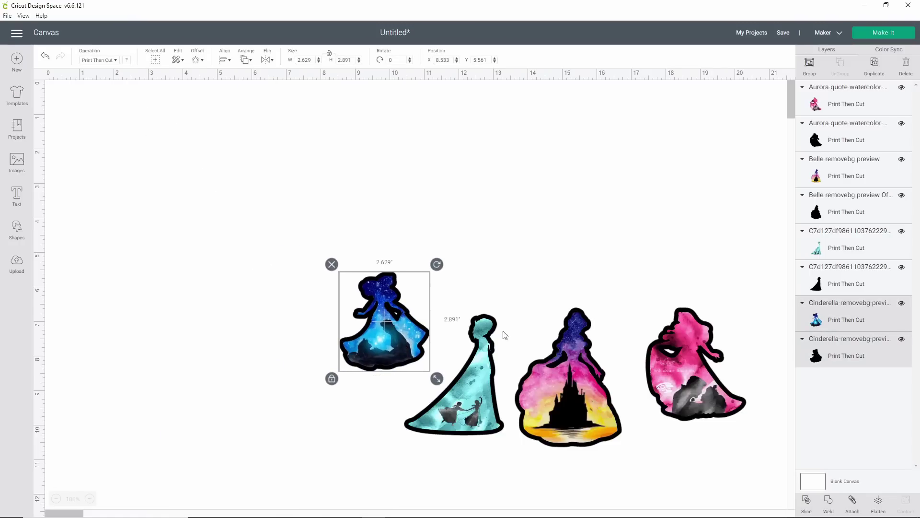
Recolour Aurora's and Belle's offset layers from black to white.
left_click(818, 131)
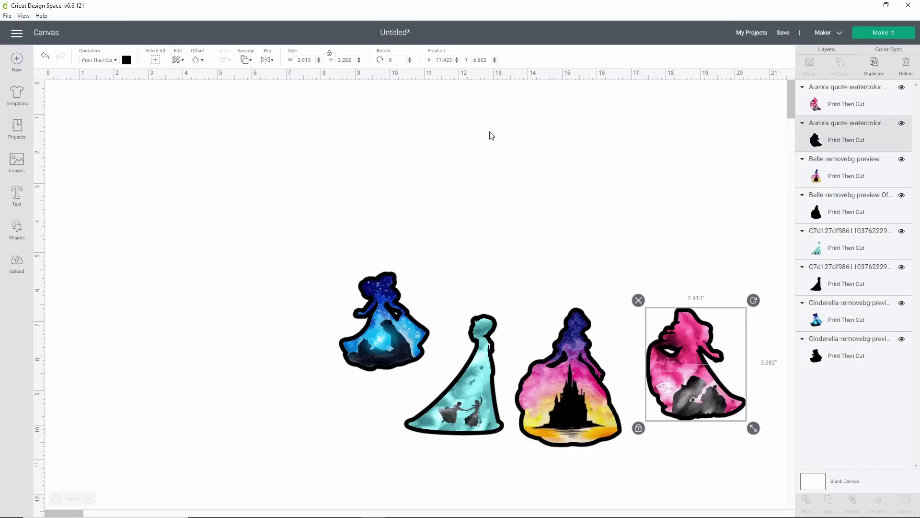
left_click(126, 60)
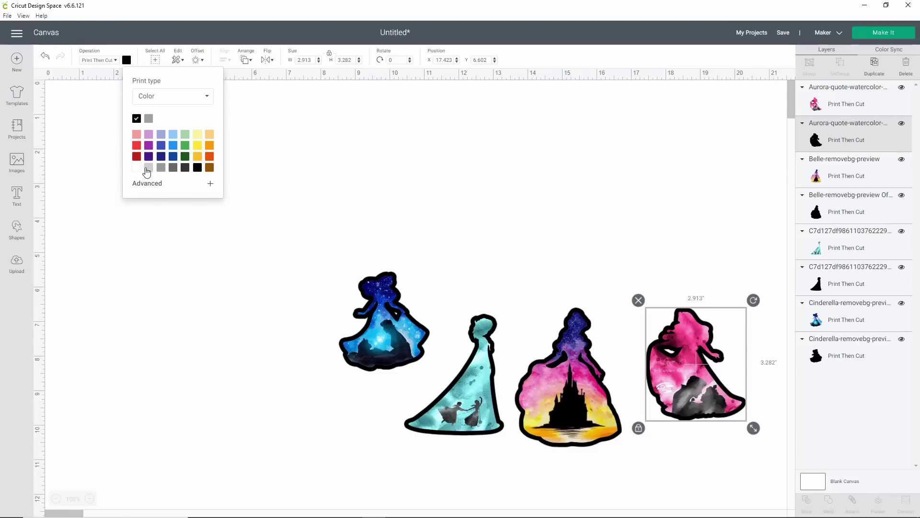
left_click(136, 168)
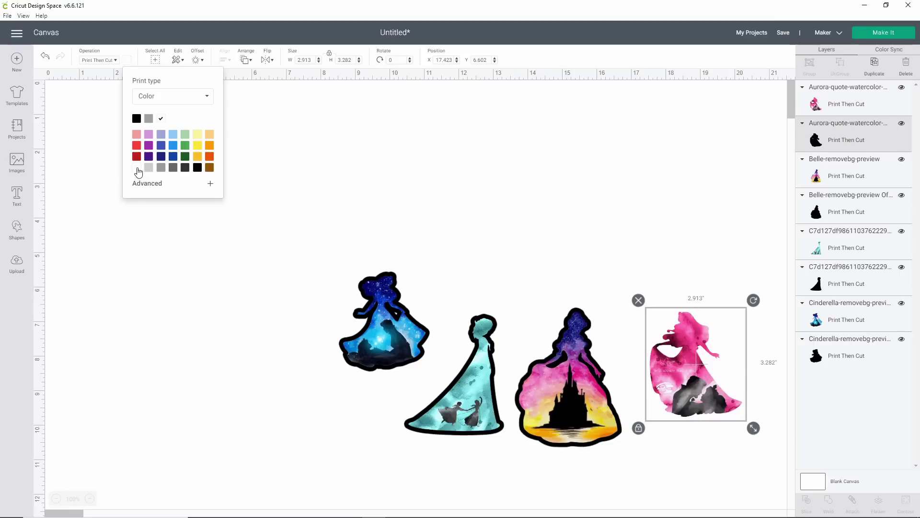
left_click(818, 218)
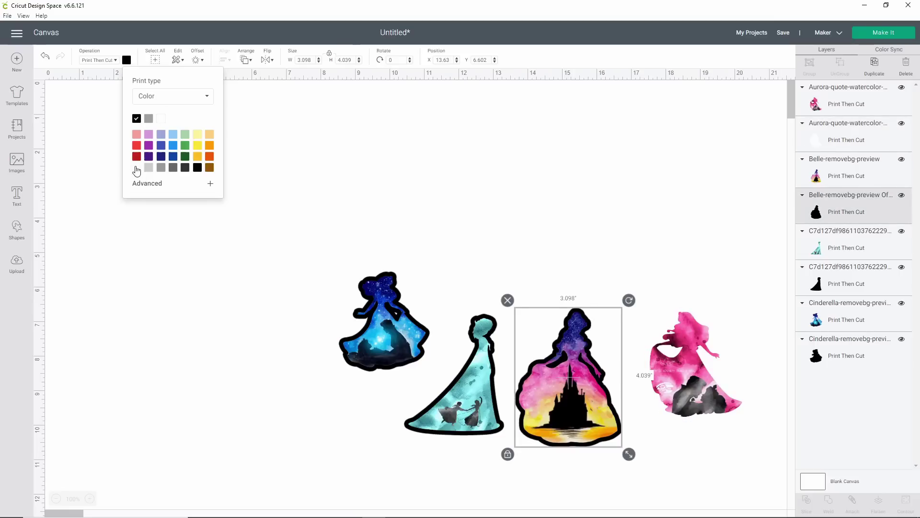
left_click(137, 169)
Turn the teal and dark-blue princesses' offset outlines white.
left_click(845, 284)
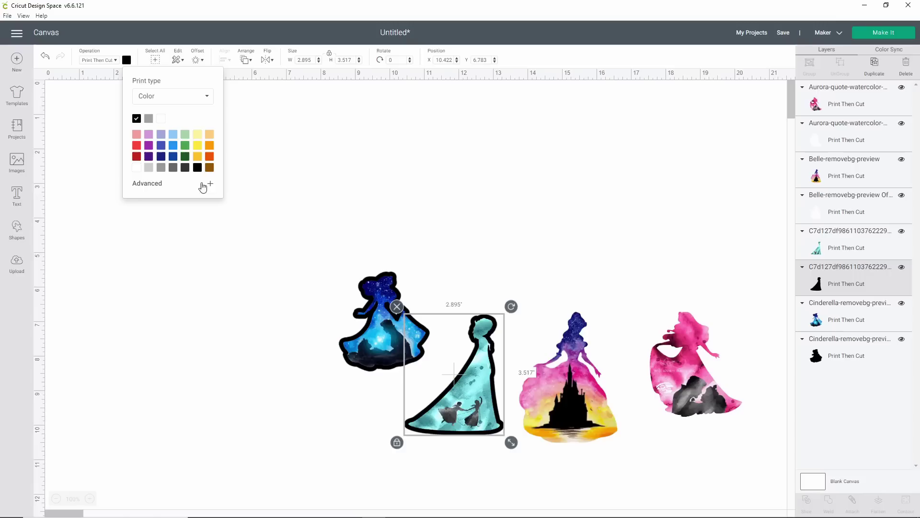
left_click(137, 167)
left_click(846, 352)
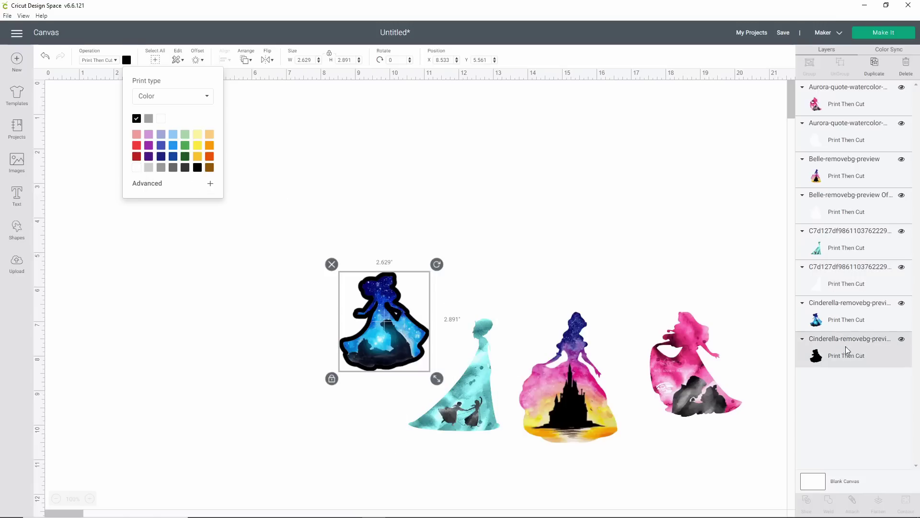
left_click(138, 169)
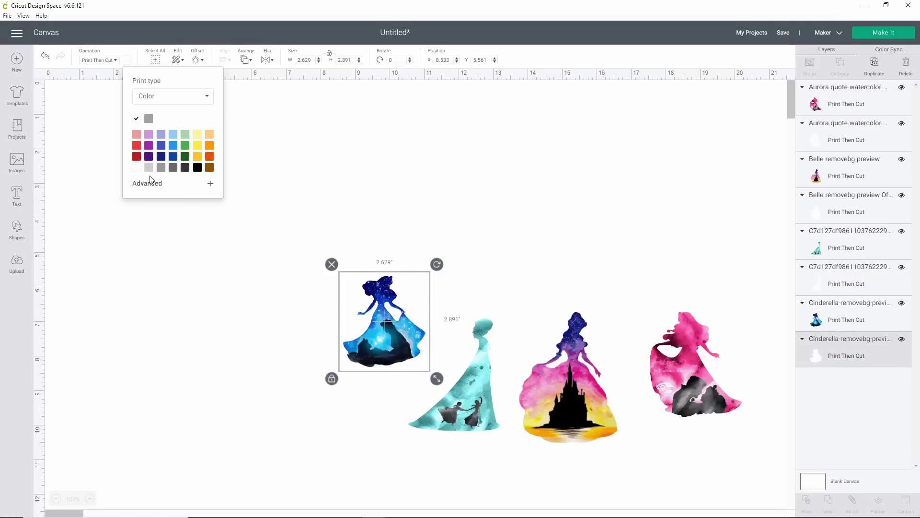
left_click(349, 185)
left_click_drag(338, 272, 400, 324)
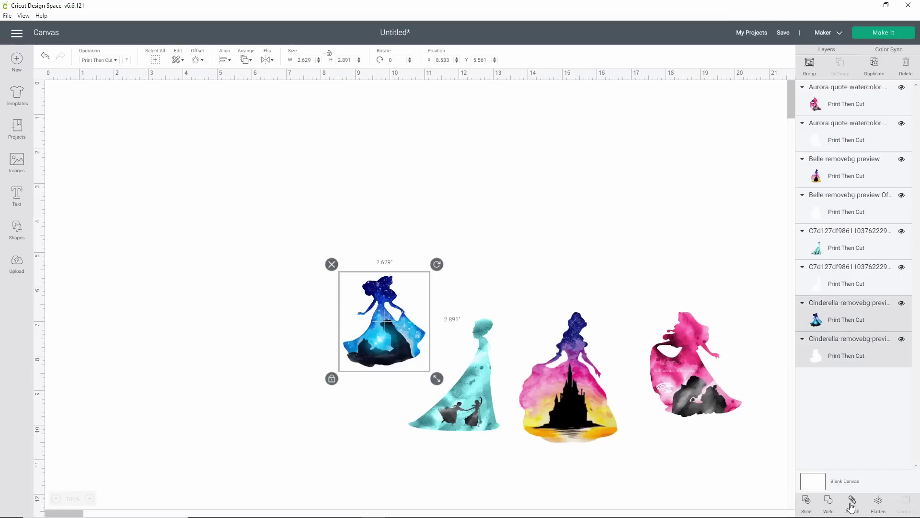
Flatten the blue, teal, castle and pink princesses each with its white outline.
left_click(878, 503)
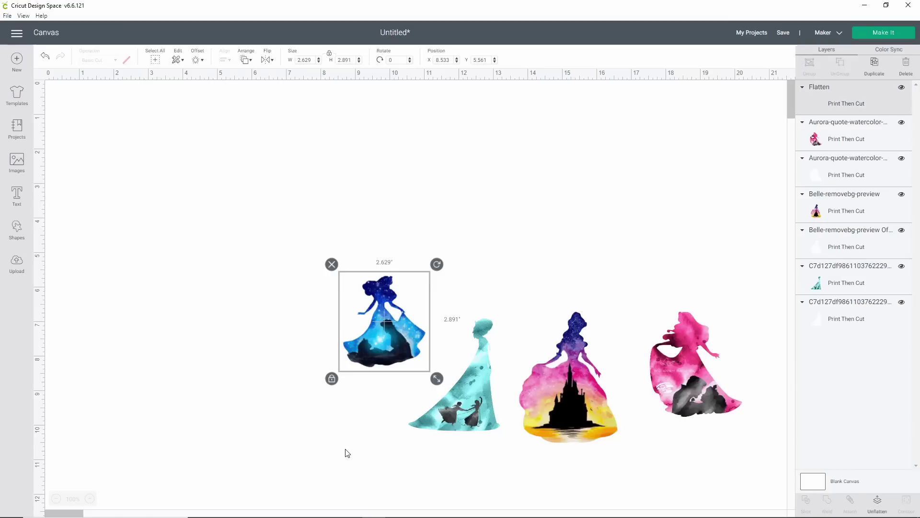
left_click_drag(478, 461, 450, 416)
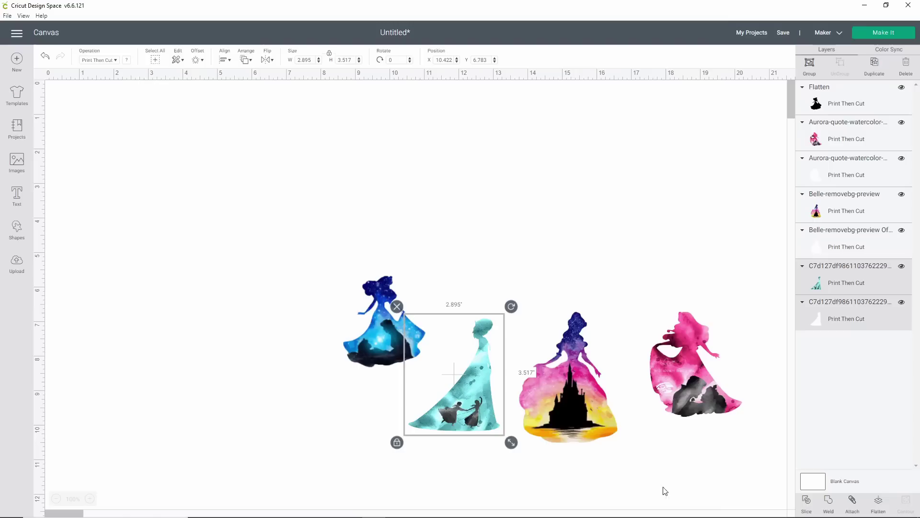
left_click(880, 504)
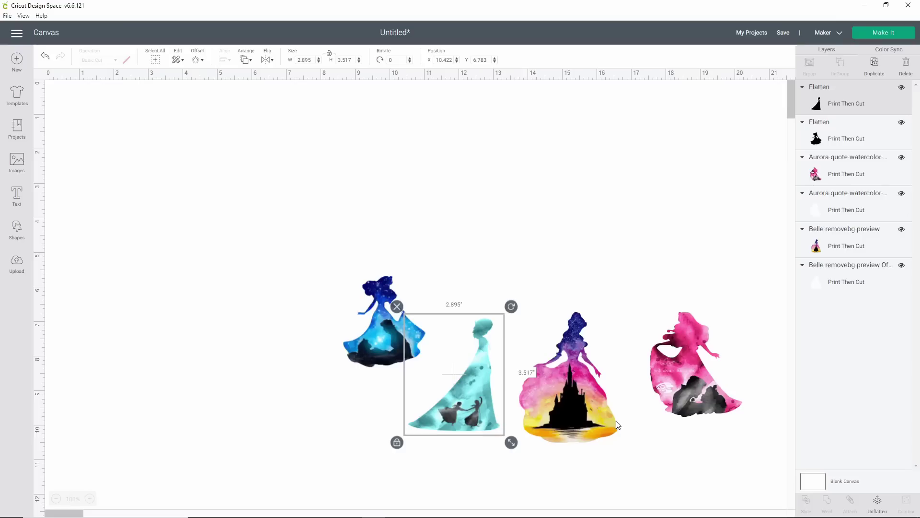
left_click_drag(610, 466, 555, 414)
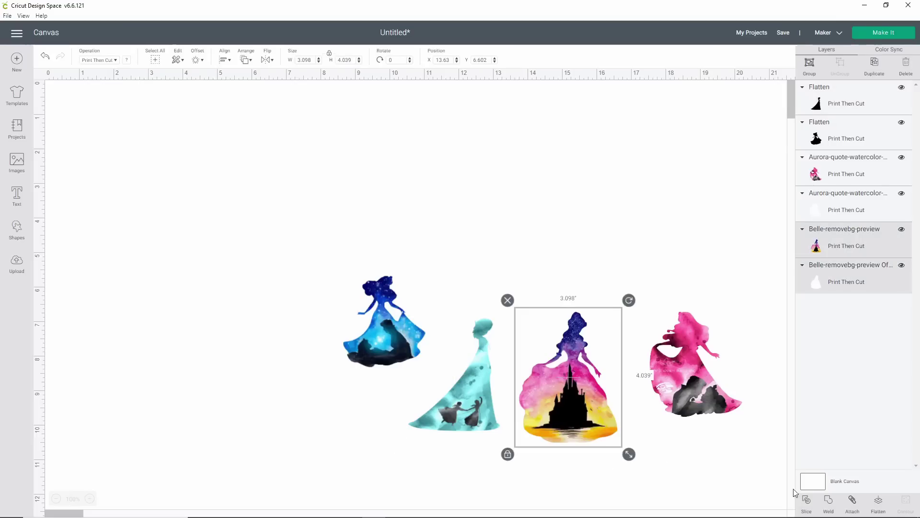
left_click(882, 506)
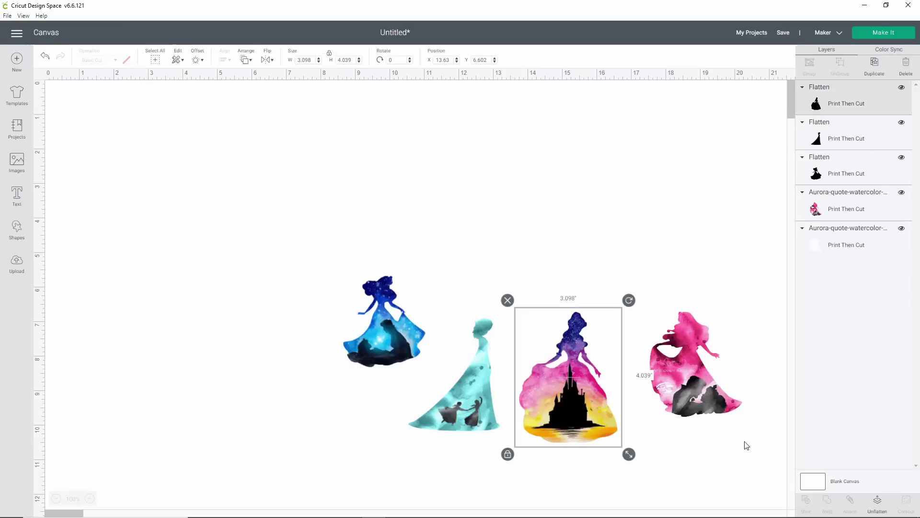
left_click_drag(729, 442, 676, 383)
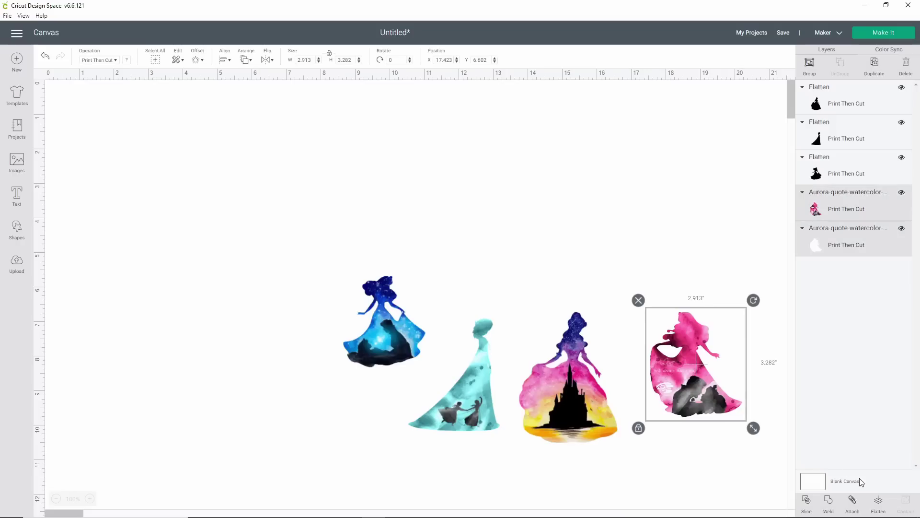
left_click(875, 501)
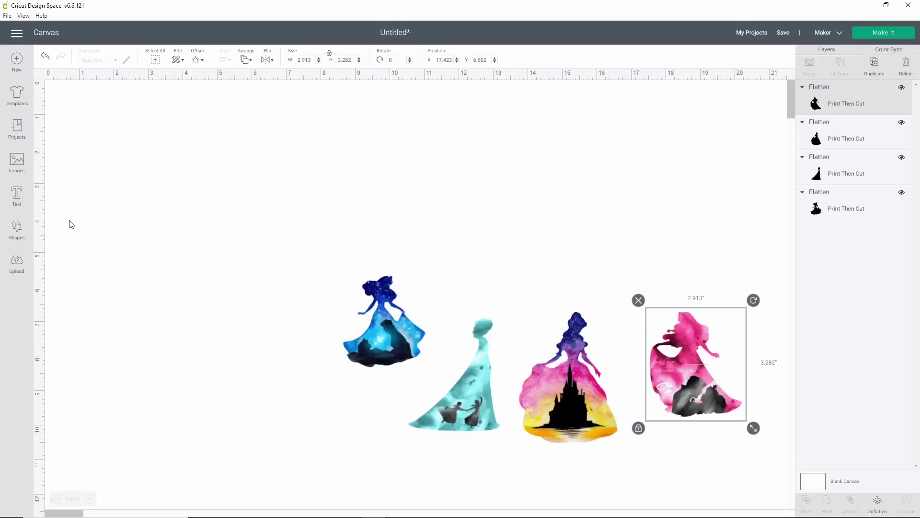
Add a square, unlock proportions, and resize it to 6.7 × 9.2 inches at the top-left.
left_click(17, 231)
left_click(56, 164)
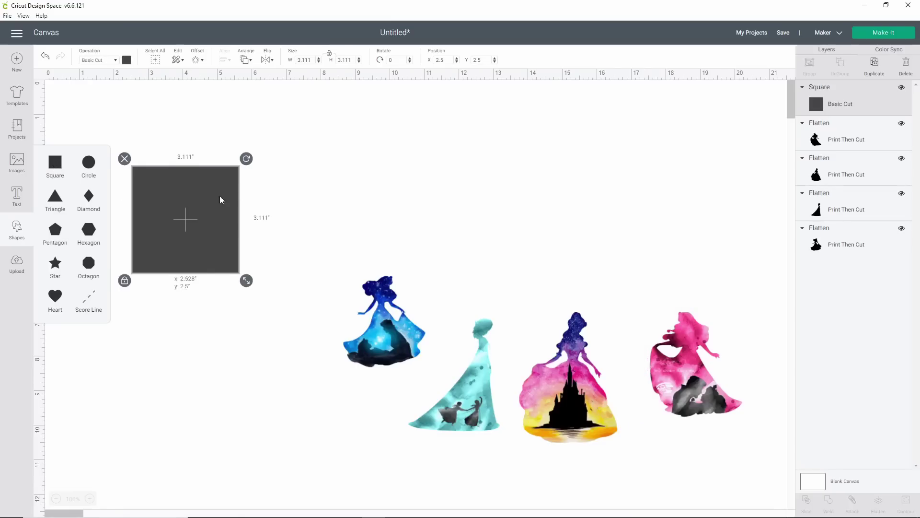
left_click_drag(208, 199, 226, 186)
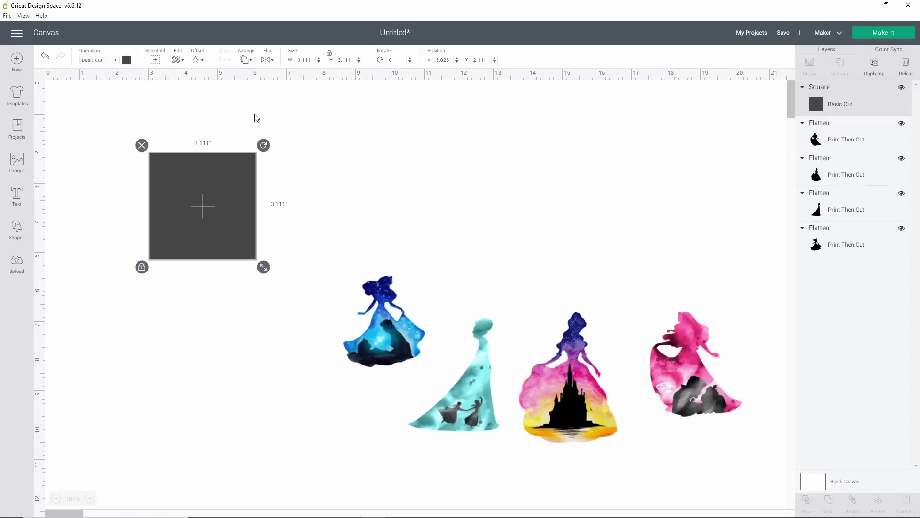
left_click(142, 267)
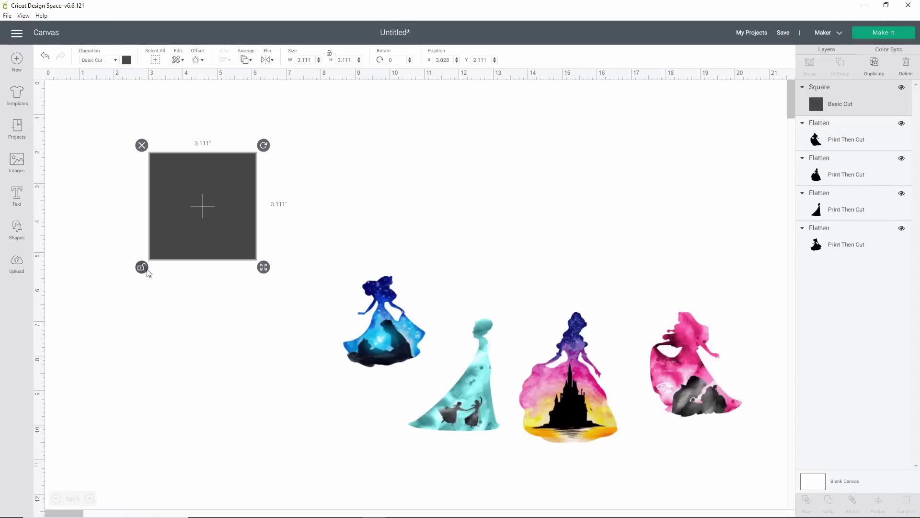
left_click_drag(313, 61, 292, 63)
type("6.7")
key("Return")
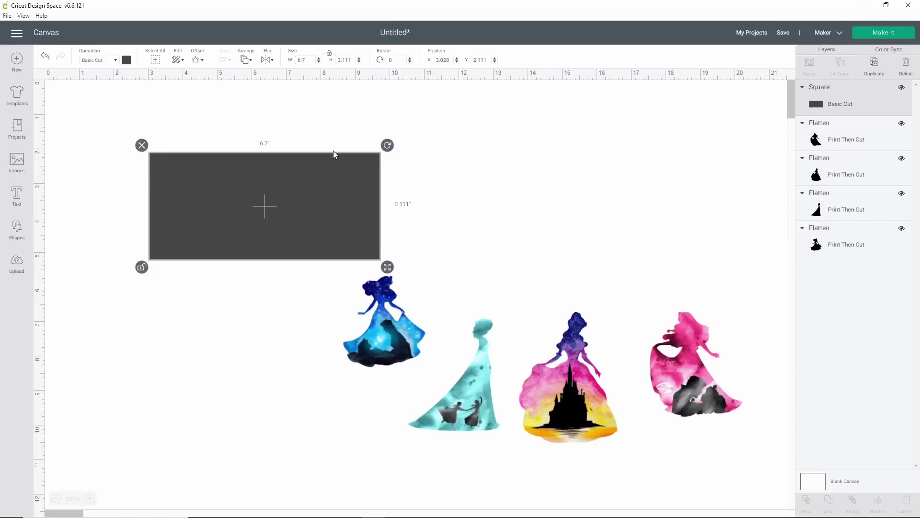
left_click_drag(318, 194, 279, 140)
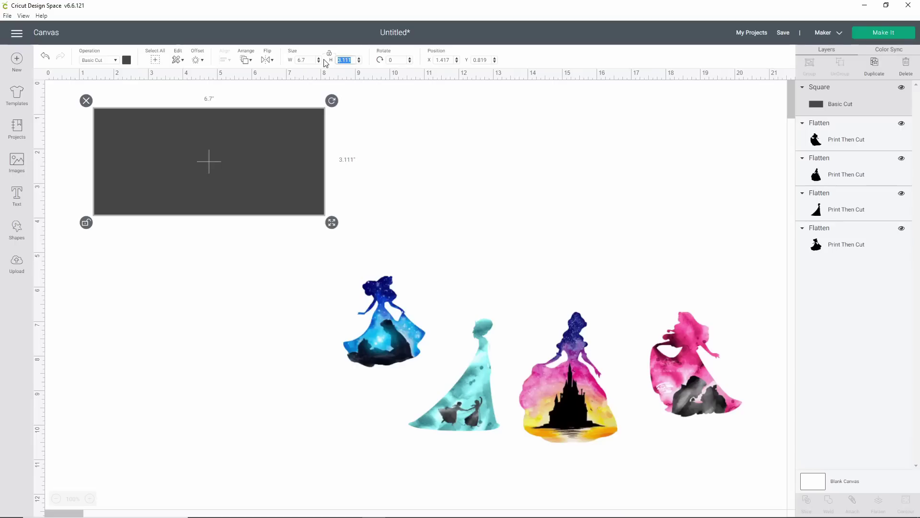
key("Return")
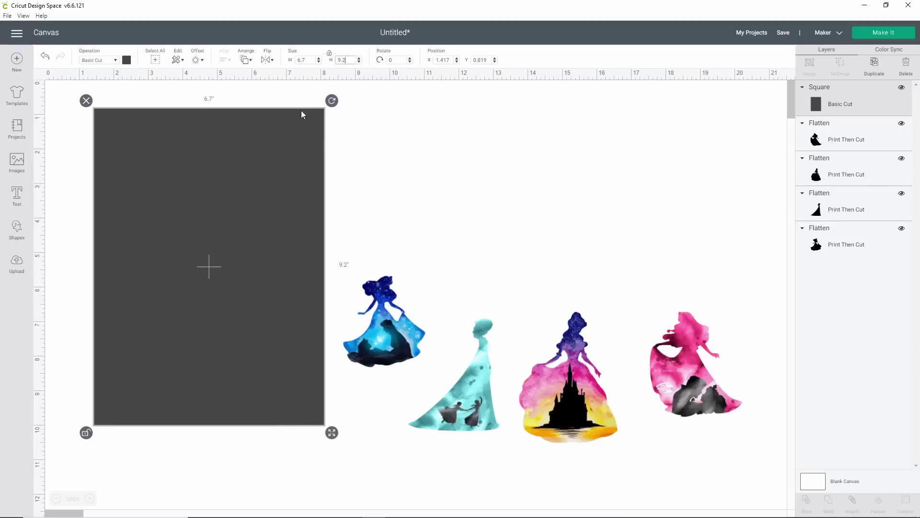
mouse_move(267, 226)
left_mouse_down()
mouse_move(248, 223)
mouse_move(260, 225)
left_mouse_up()
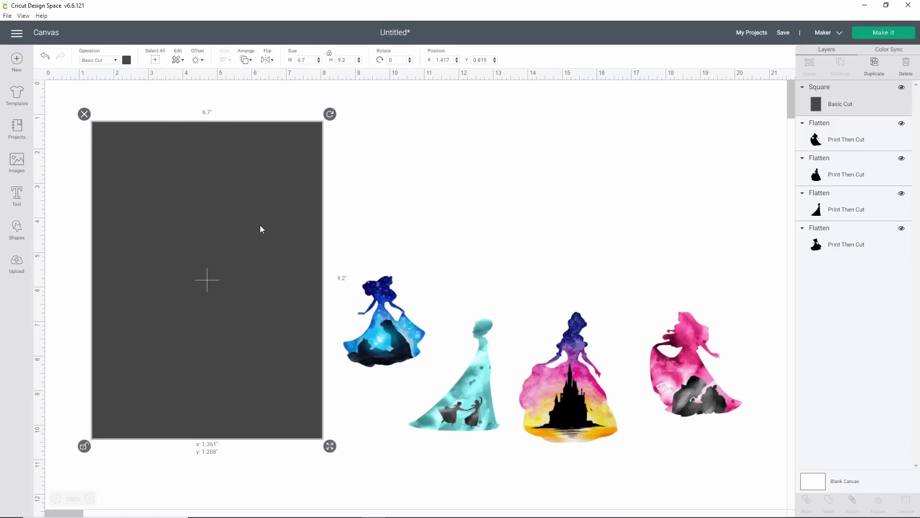
Send the dark rectangle to back and place the blue princess at its top-left.
right_click(214, 203)
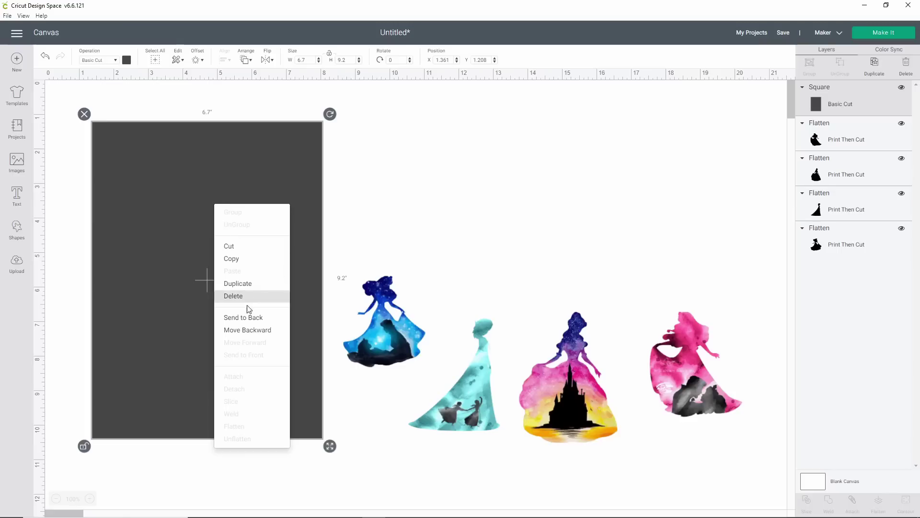
left_click(252, 317)
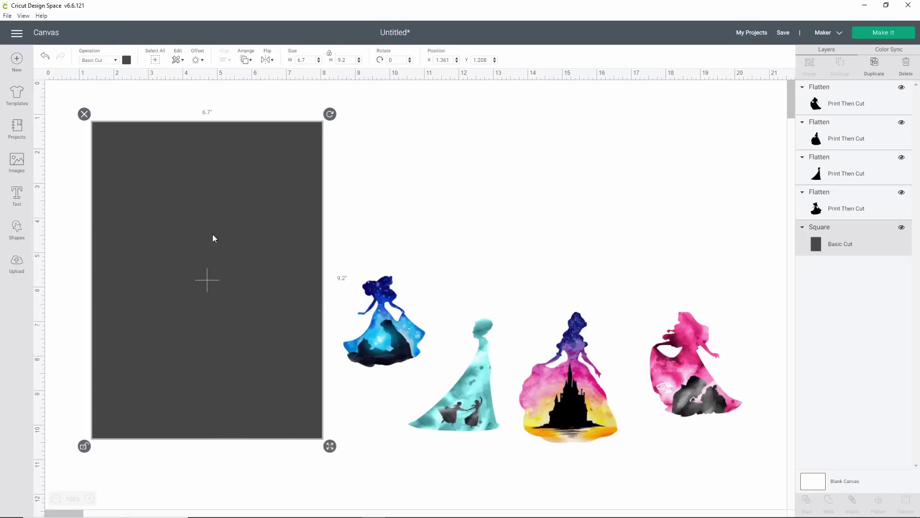
left_click_drag(389, 350, 155, 198)
Place teal, castle and pink princesses on the rectangle, shrinking castle to about 1.8 inches.
left_click_drag(451, 389, 169, 306)
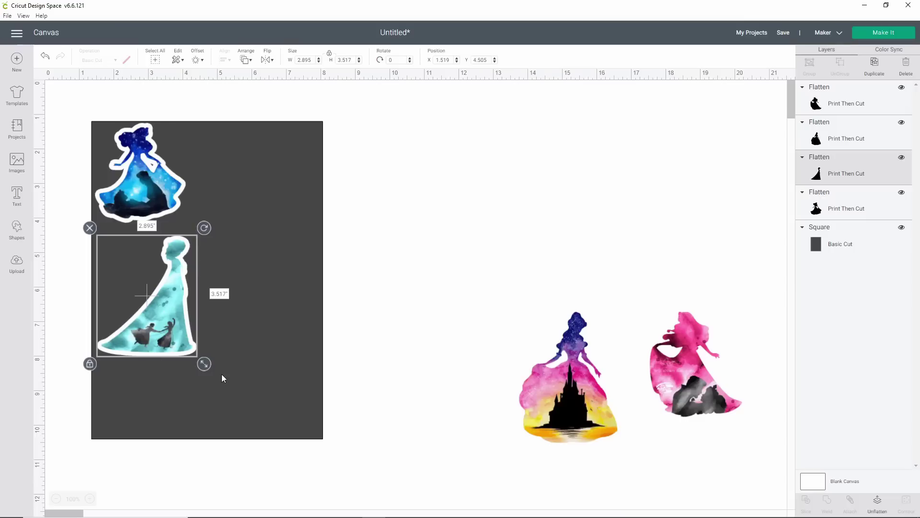
left_click_drag(550, 407, 240, 381)
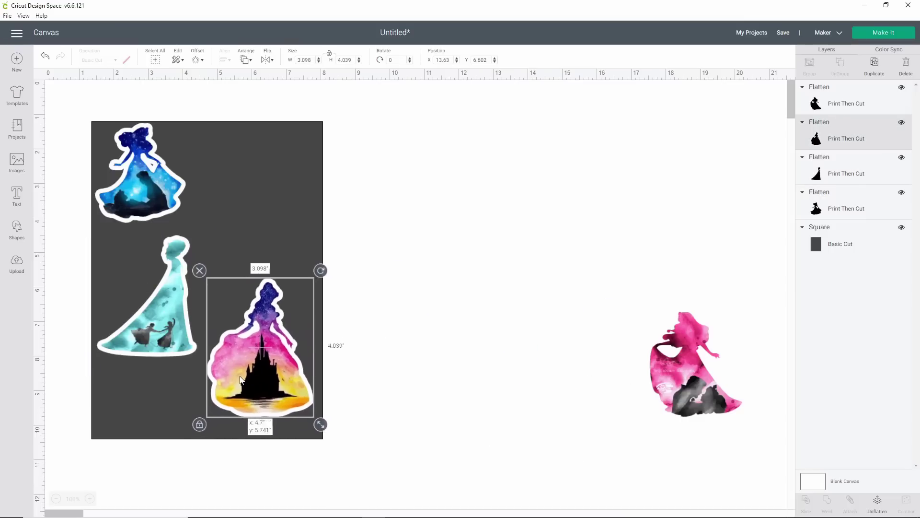
left_click_drag(322, 436, 243, 205)
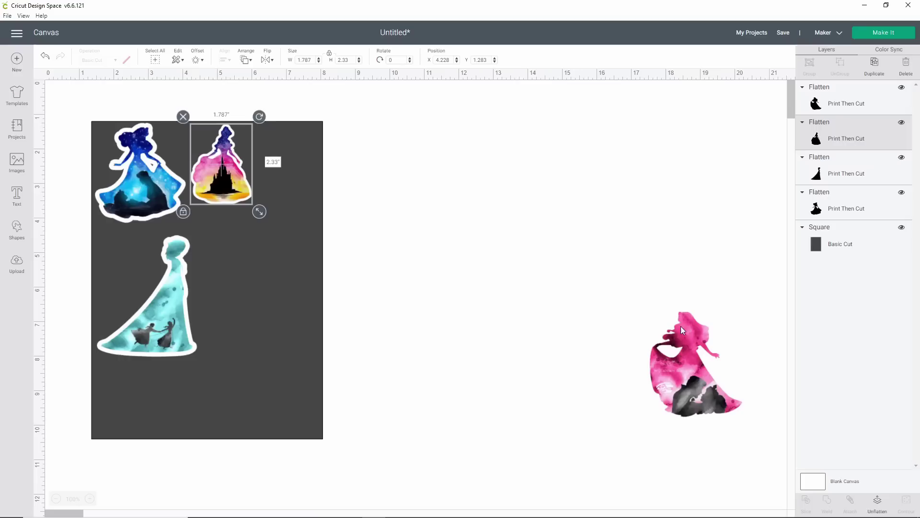
left_click_drag(673, 366, 387, 357)
left_click_drag(466, 423, 284, 406)
left_click(169, 349)
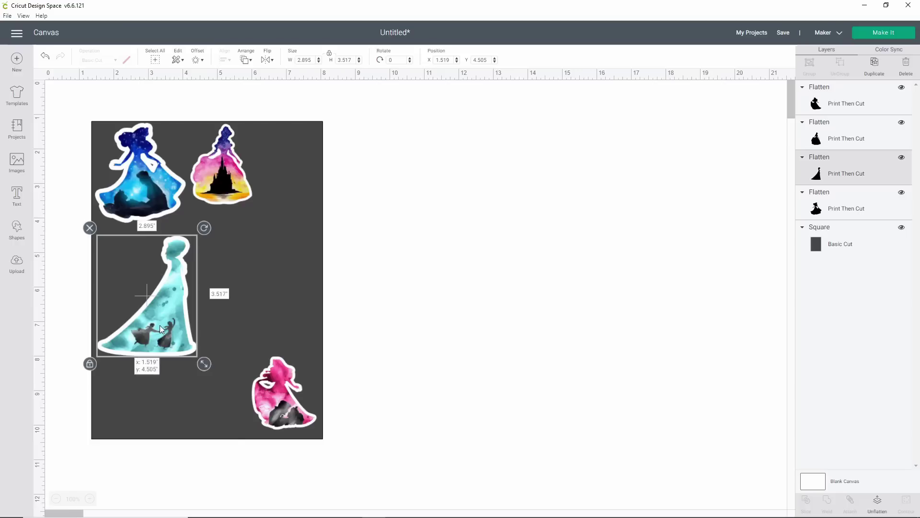
Add two teal princess copies, shrinking one and turning it upside down on the rectangle.
right_click(160, 325)
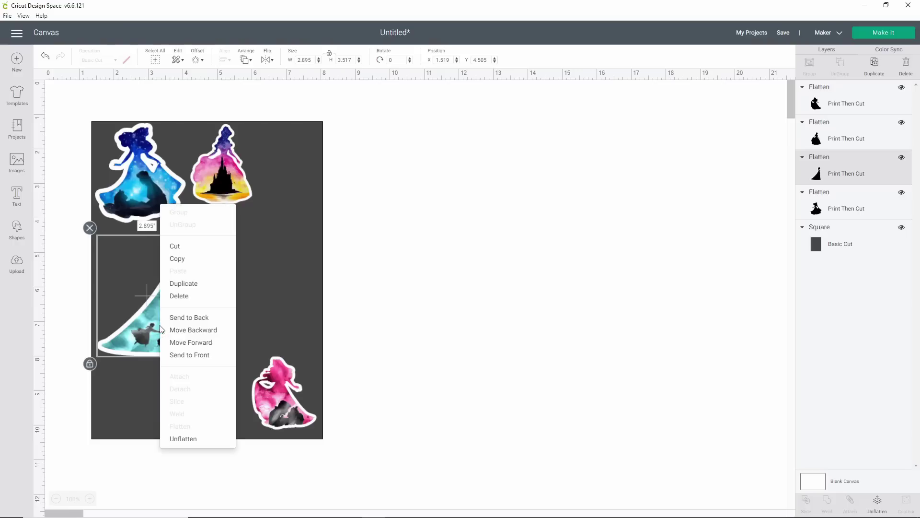
left_click(179, 260)
right_click(319, 259)
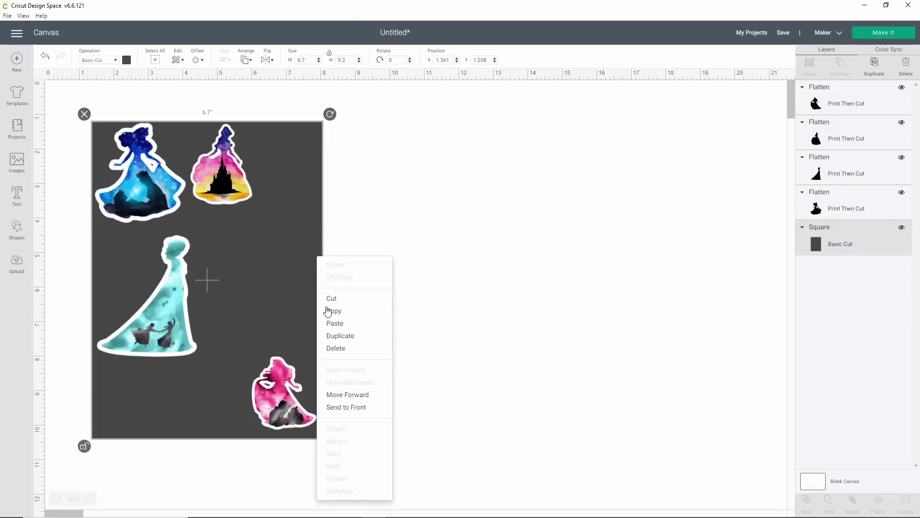
left_click(366, 325)
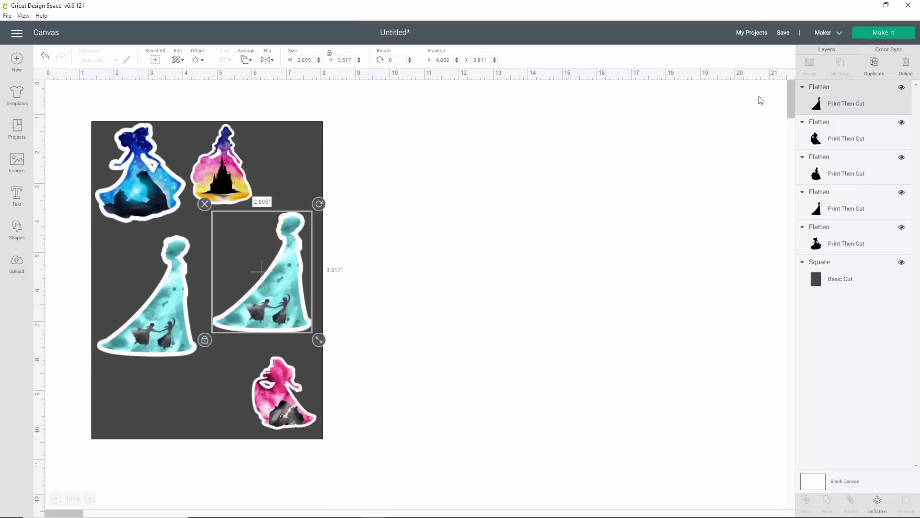
left_click(873, 76)
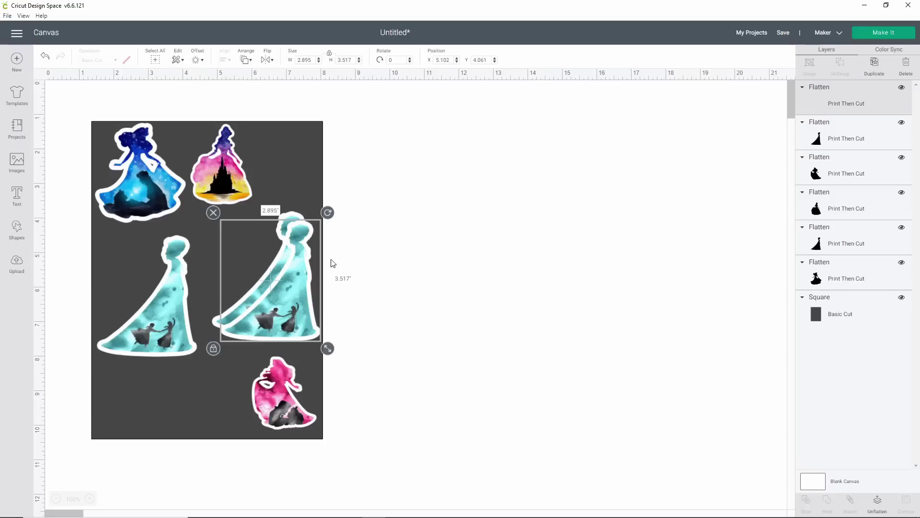
left_click_drag(312, 269, 484, 223)
left_click_drag(498, 300, 396, 237)
left_click_drag(430, 189, 144, 248)
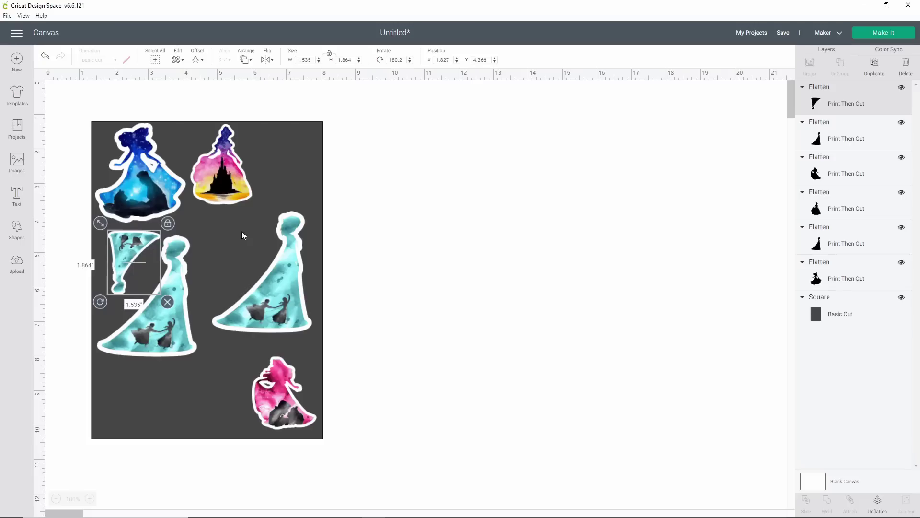
Shrink the right teal princess to about 1.5 inches wide and duplicate the castle princess.
left_click(281, 292)
left_click_drag(317, 335, 289, 186)
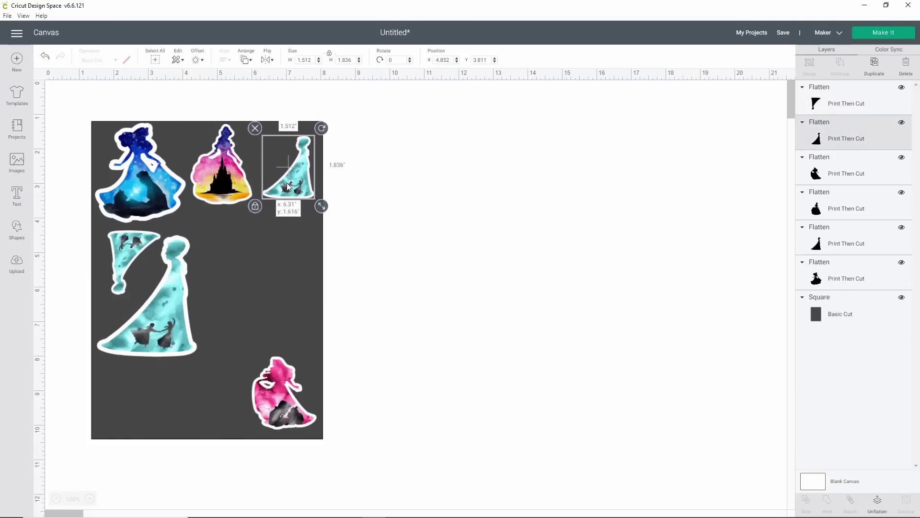
left_click(225, 193)
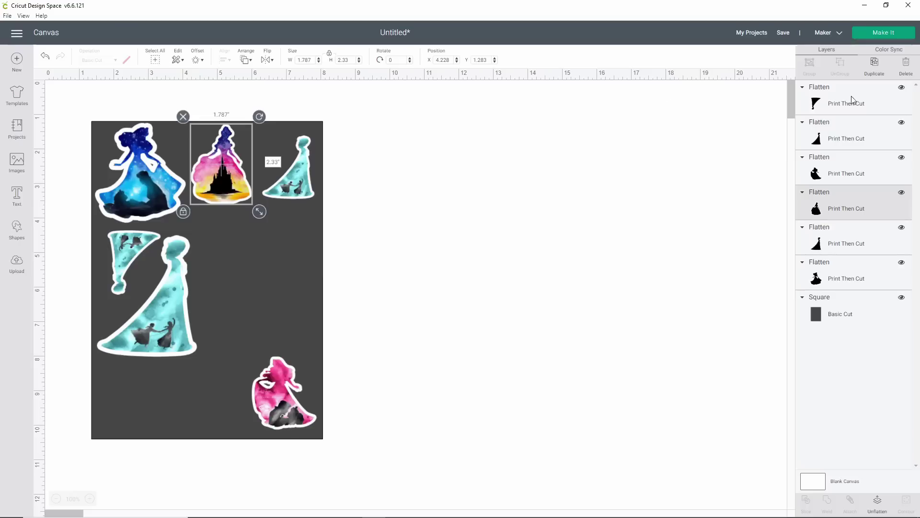
left_click(874, 62)
Place the castle copy at the bottom and add a smaller blue princess copy mid-sheet.
left_click_drag(232, 186, 266, 401)
left_click_drag(204, 397, 208, 397)
left_click(145, 157)
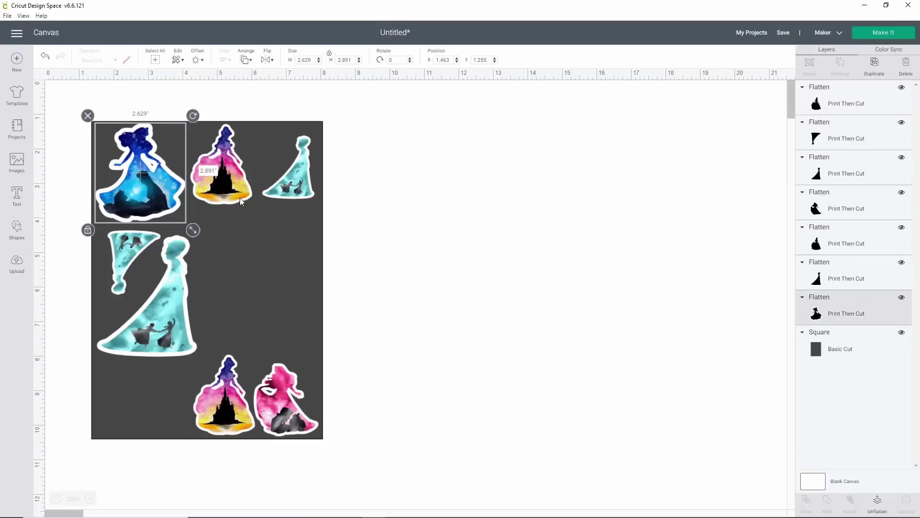
left_click(873, 67)
left_click_drag(143, 172, 219, 230)
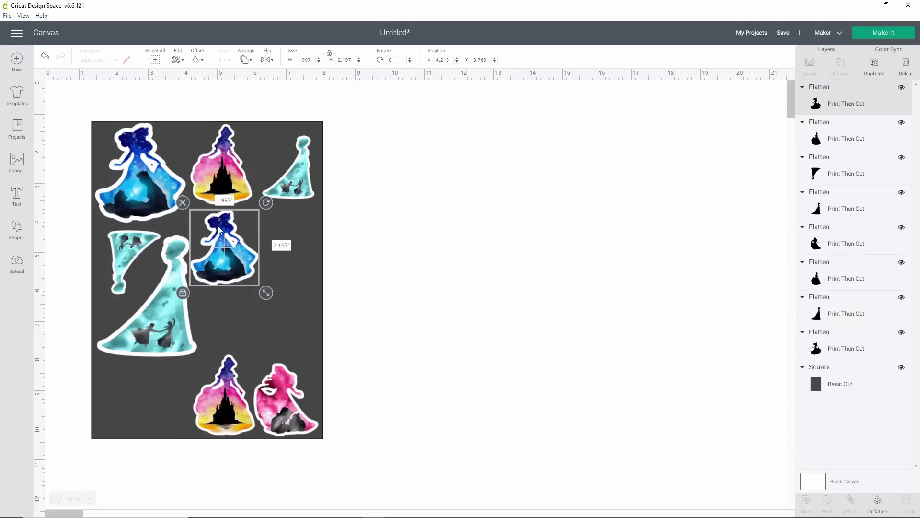
left_click(447, 267)
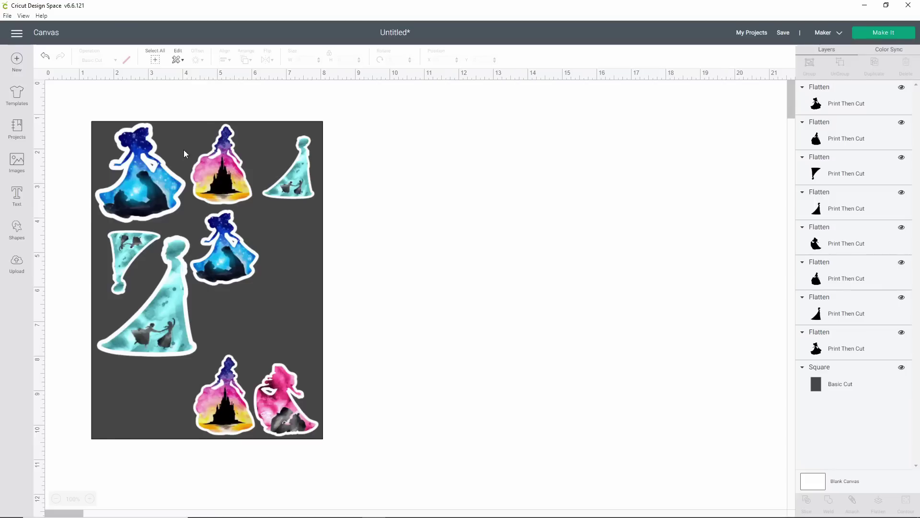
Duplicate the pink princess and enlarge the copy to about 2.35 inches wide mid-sheet.
left_click(281, 411)
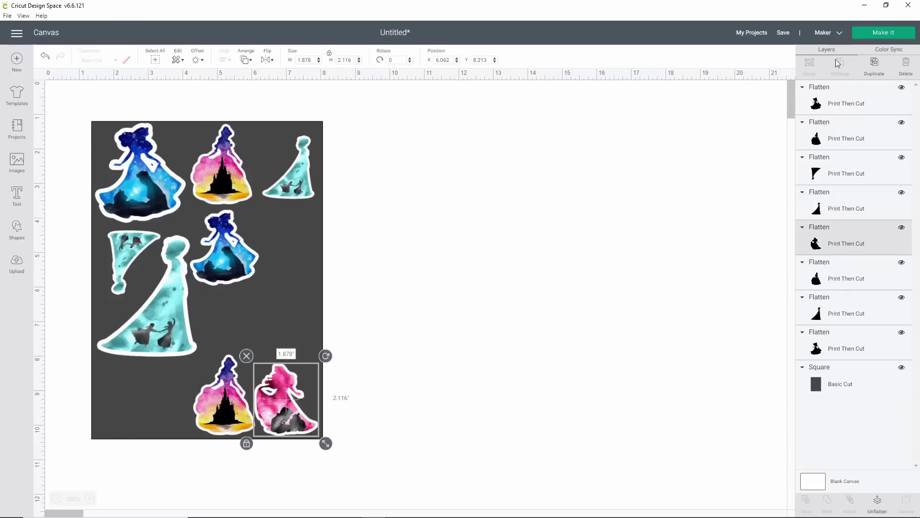
left_click(862, 77)
left_click_drag(292, 400, 269, 302)
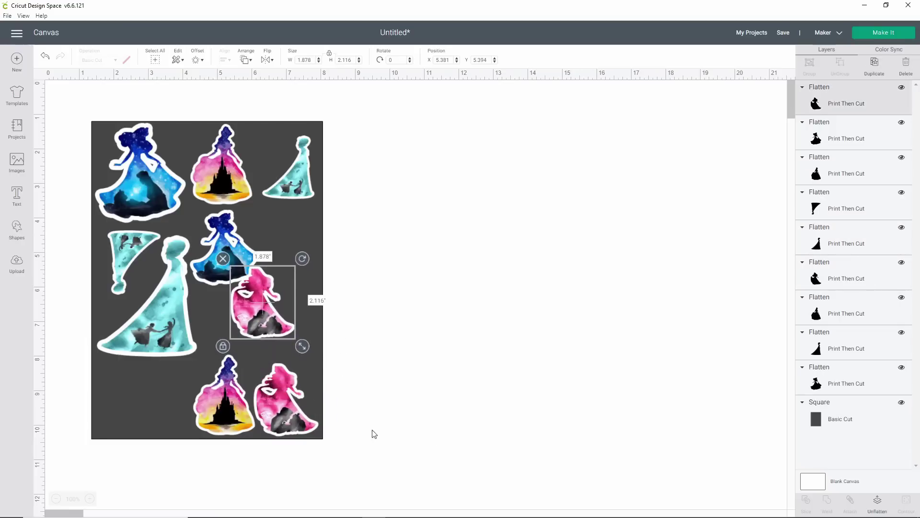
left_click_drag(302, 346, 315, 365)
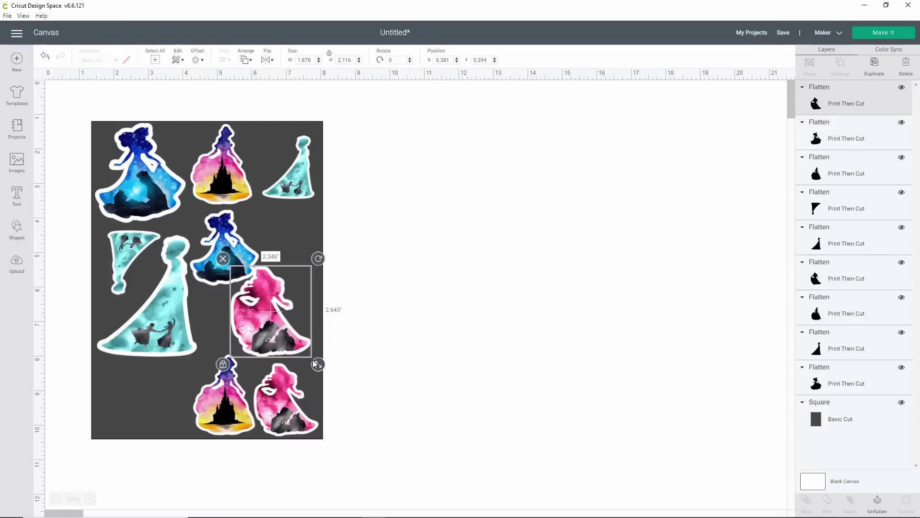
left_click_drag(259, 328, 285, 326)
left_click(397, 309)
left_click(401, 333)
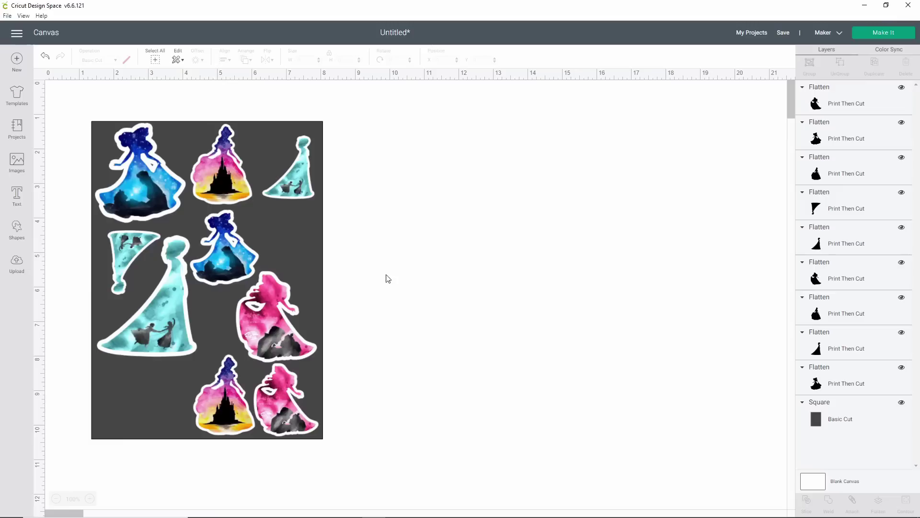
Add another castle princess copy at the lower left of the sheet.
left_click(224, 399)
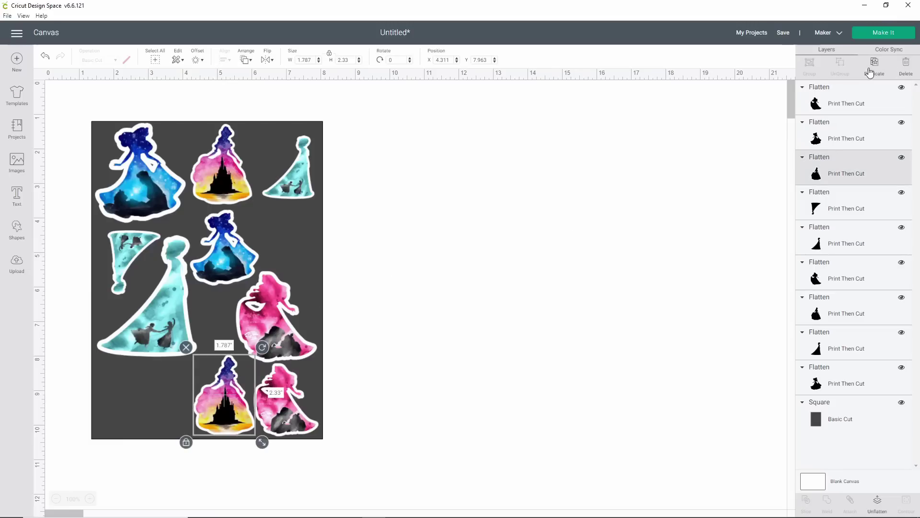
left_click(874, 67)
left_click_drag(218, 443, 123, 409)
left_click(474, 413)
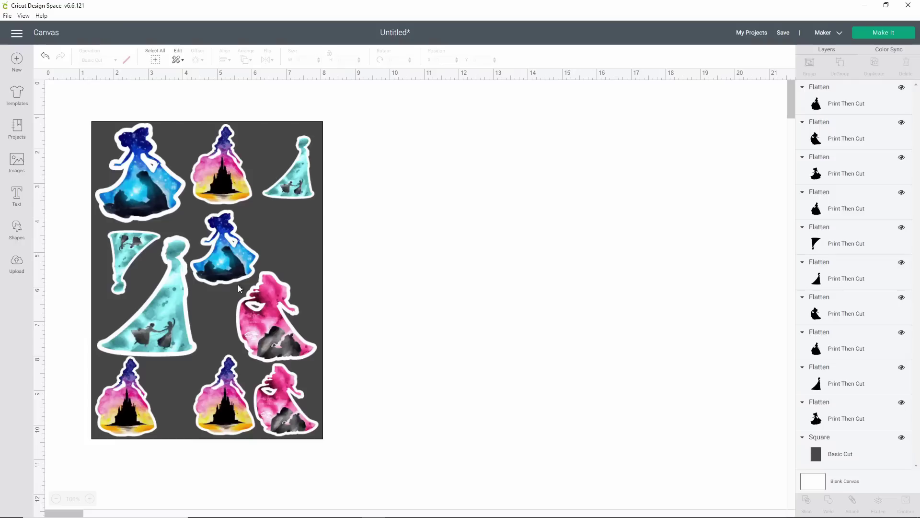
Duplicate the small blue princess, rotate the copy about 176 degrees, and place it at right.
left_click(240, 259)
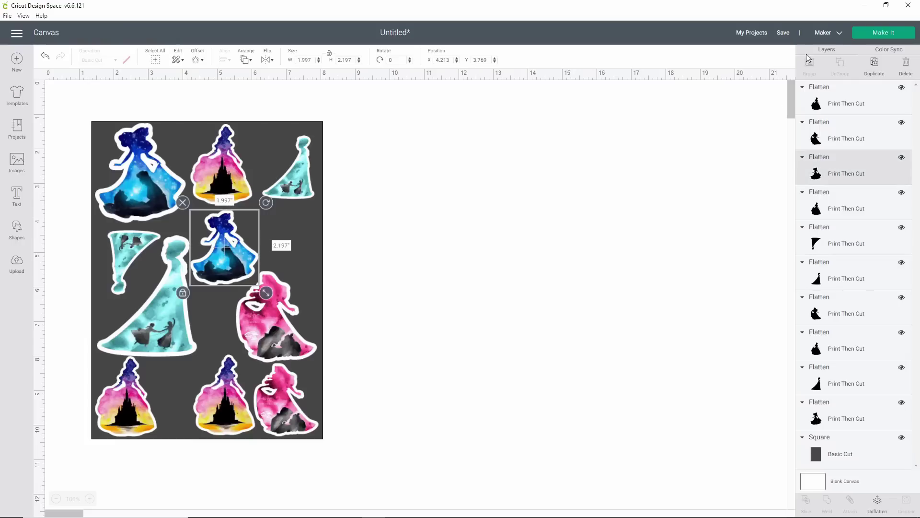
left_click(875, 62)
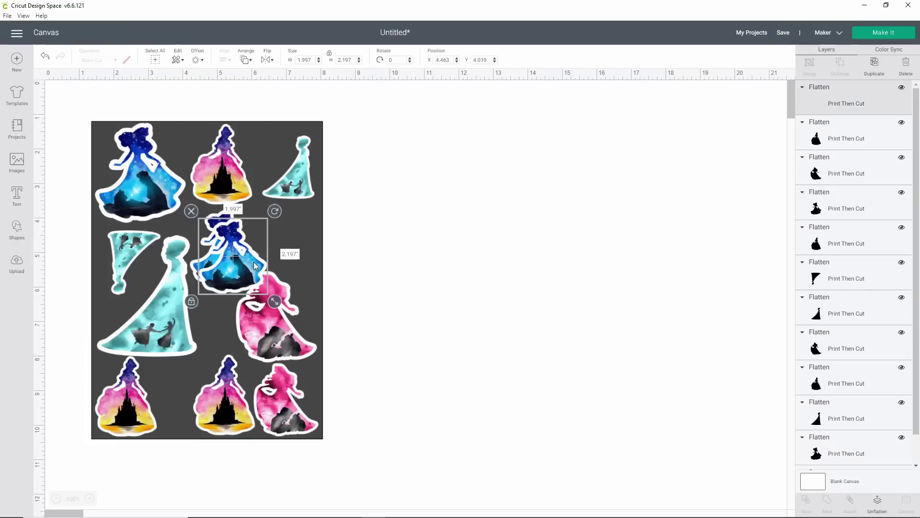
left_click_drag(254, 262, 437, 265)
left_click_drag(448, 206, 390, 295)
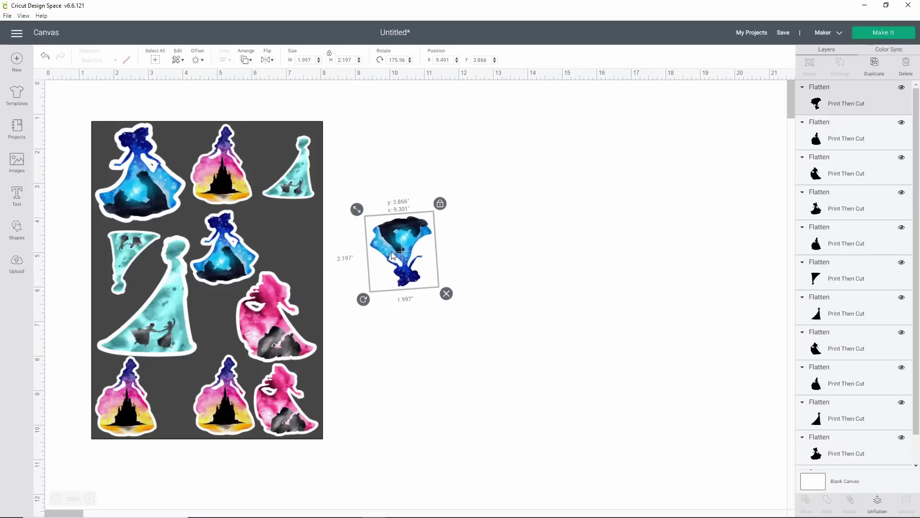
left_click_drag(420, 255, 301, 247)
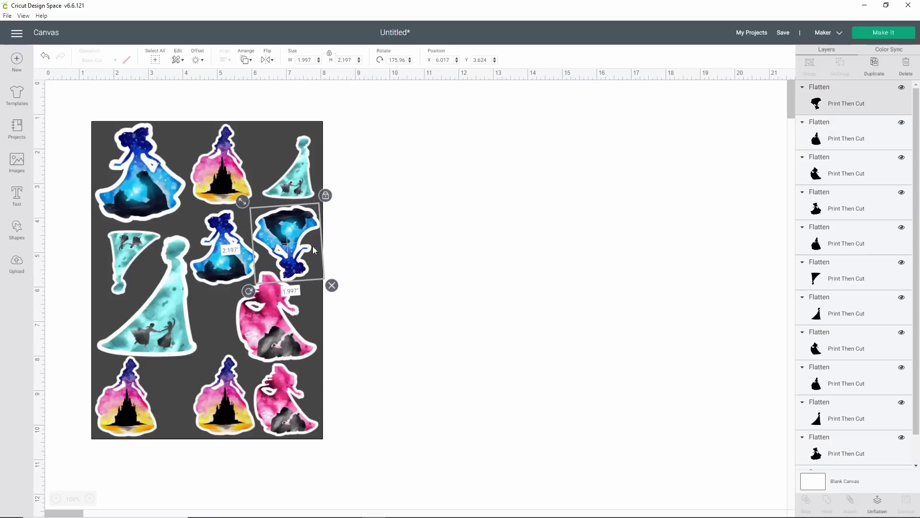
left_click(436, 271)
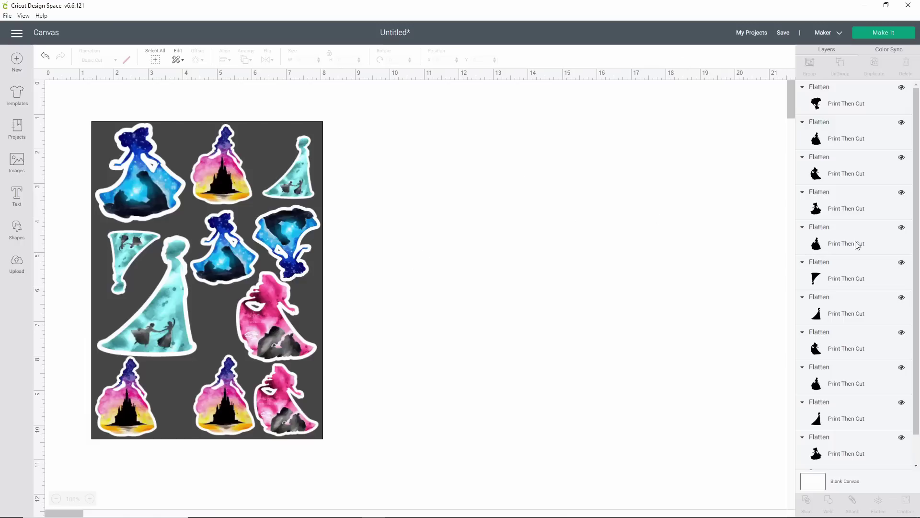
Hide the Square layer and attach all eleven stickers into one 6.53 × 9.08 in group.
scroll(857, 245, "down", 2)
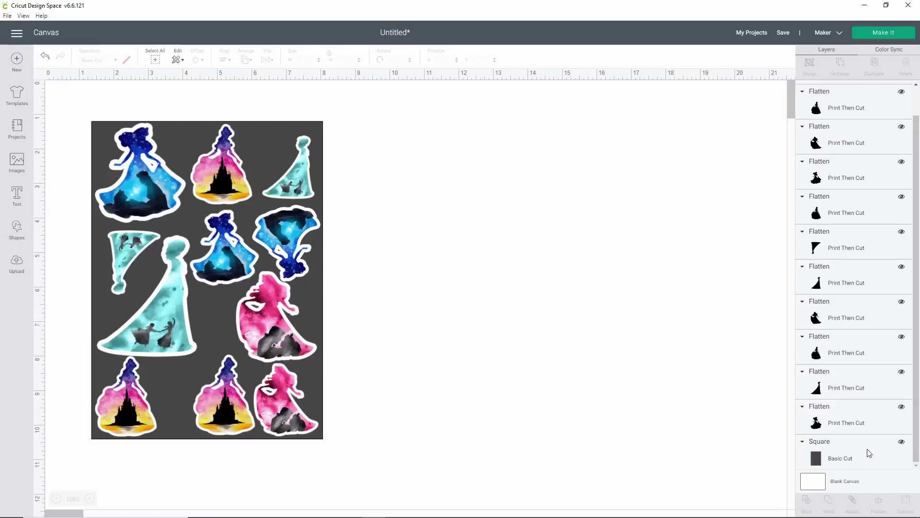
left_click(901, 442)
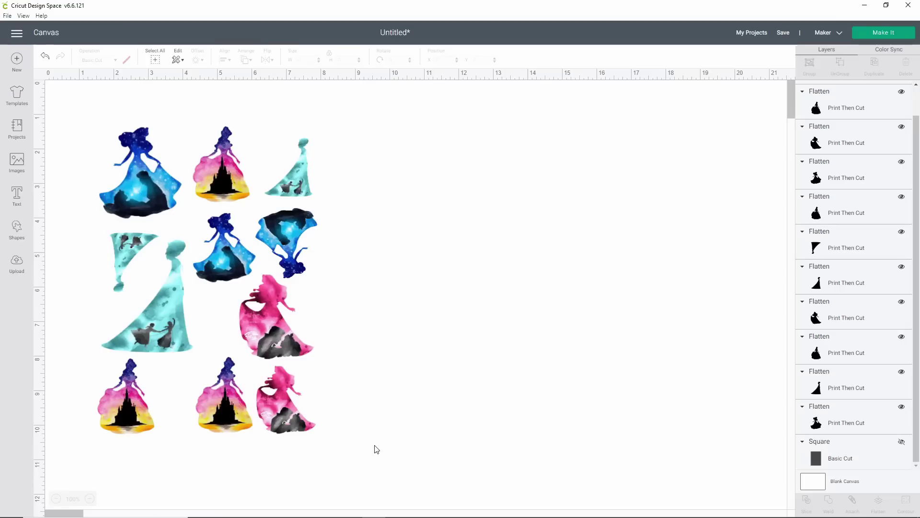
left_click_drag(389, 463, 40, 92)
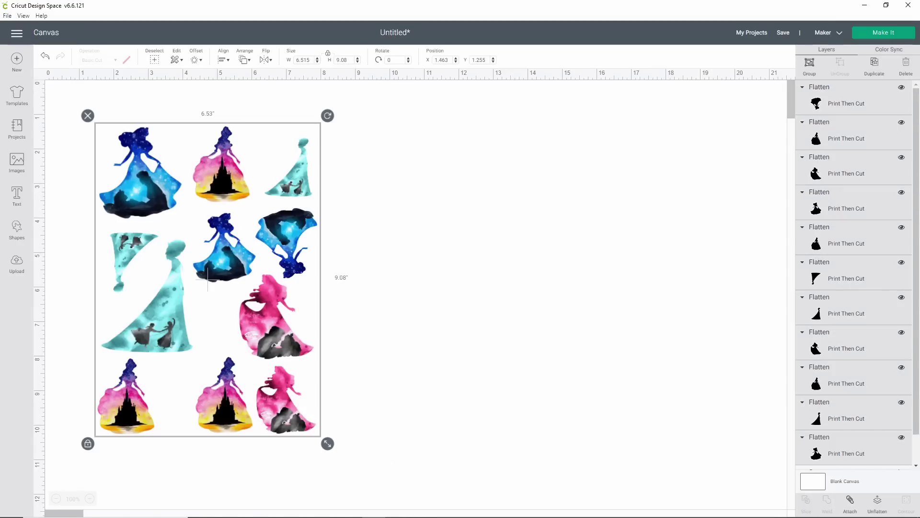
left_click(850, 503)
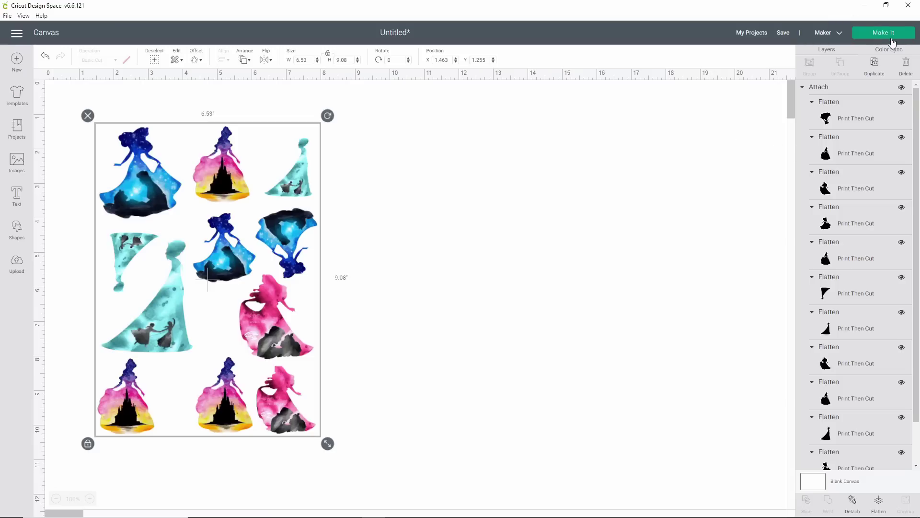
Choose Make It to lay the stickers on one Letter Print Then Cut mat.
left_click(908, 32)
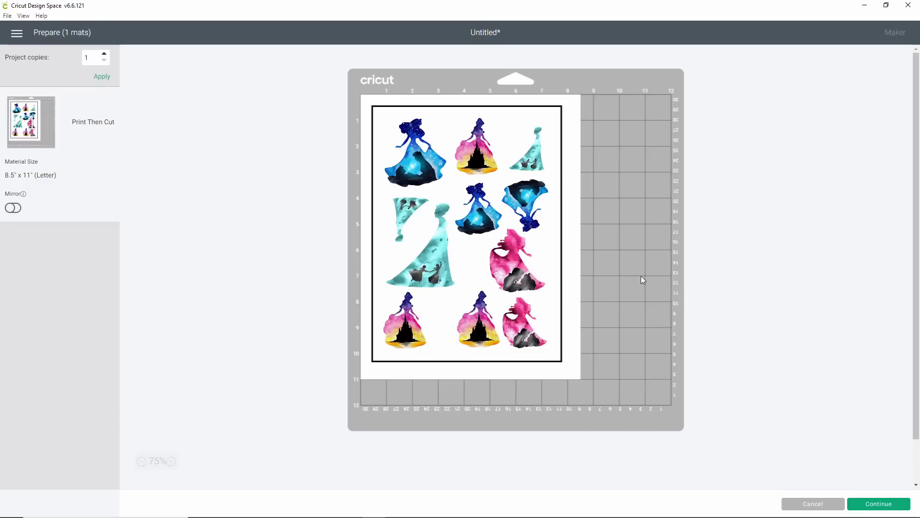
Continue past the mat preview and open print setup for the Epson ET-2720.
left_click(878, 502)
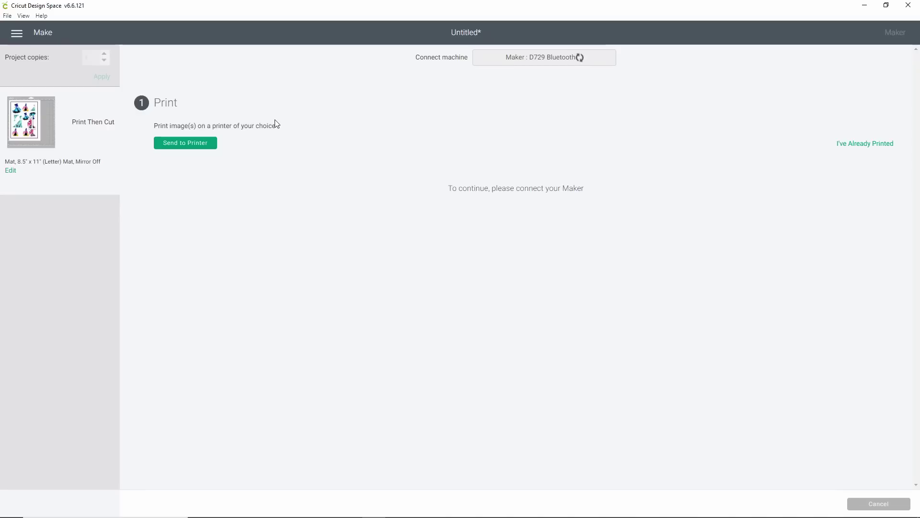
left_click(192, 144)
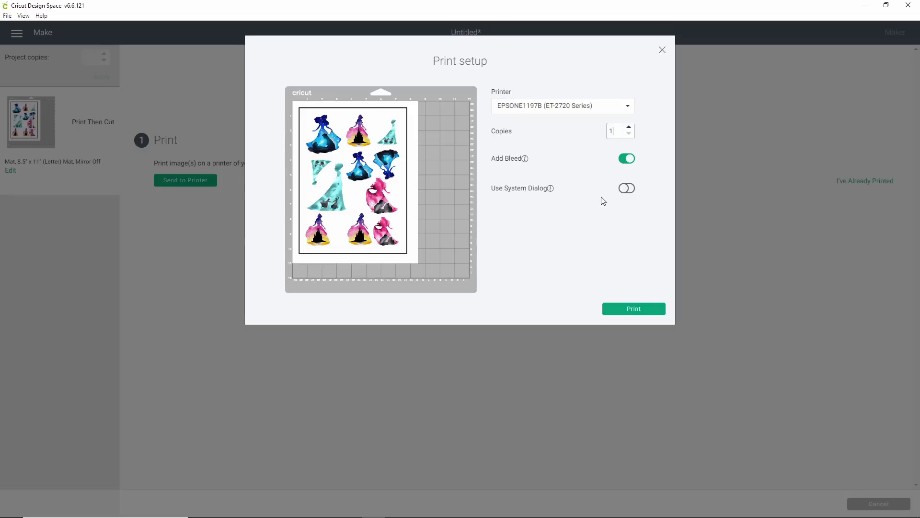
Enable Use System Dialog and print, bringing up the Windows Print dialog.
left_click(627, 189)
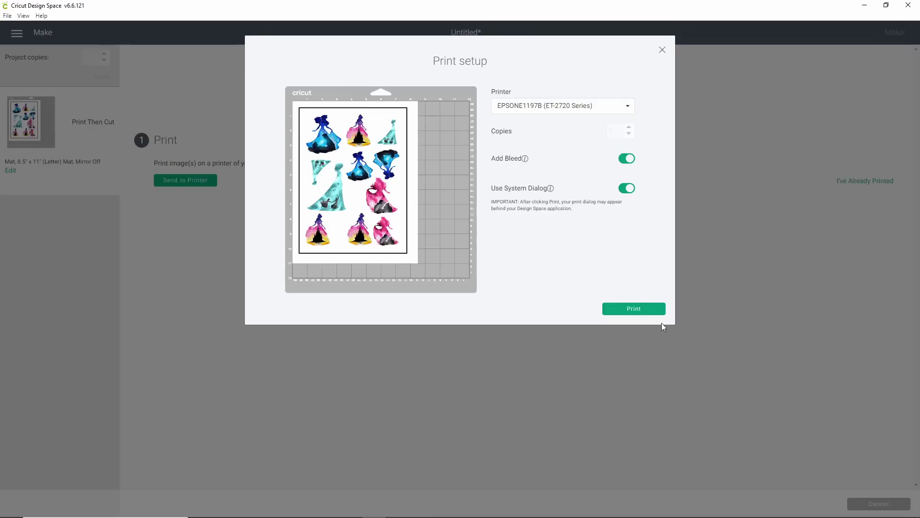
left_click(652, 311)
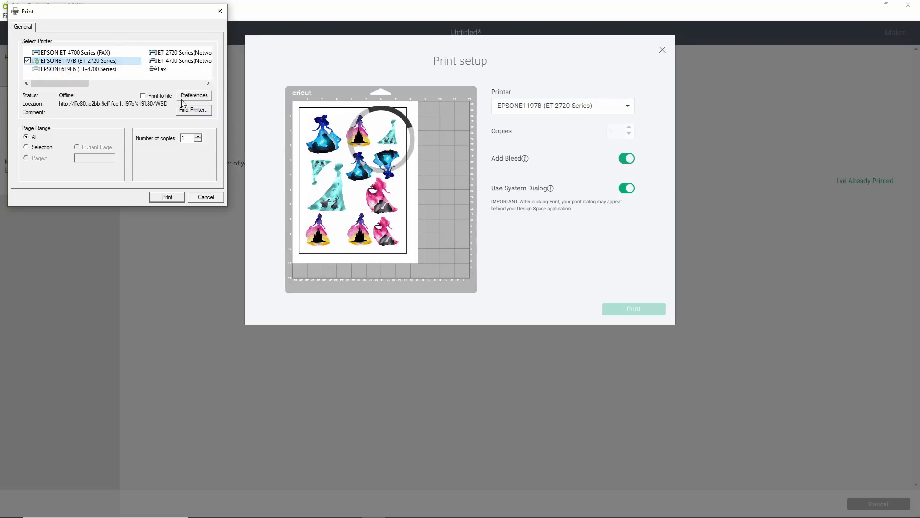
Switch the Epson driver's print quality from Standard to High for Letter plain paper.
left_click(184, 97)
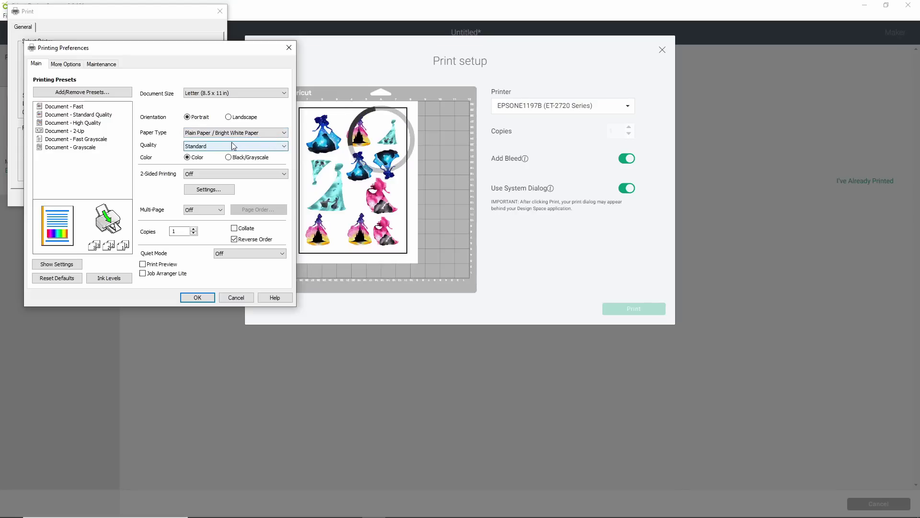
left_click(200, 147)
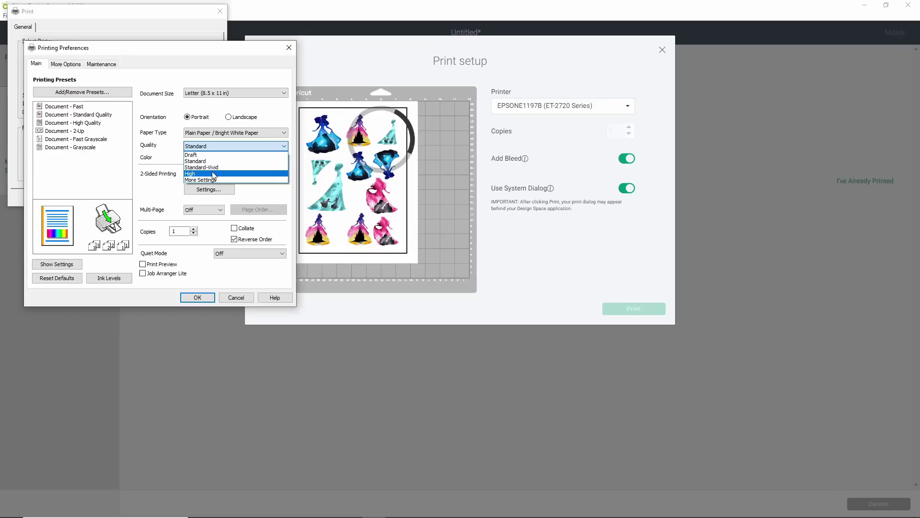
left_click(213, 174)
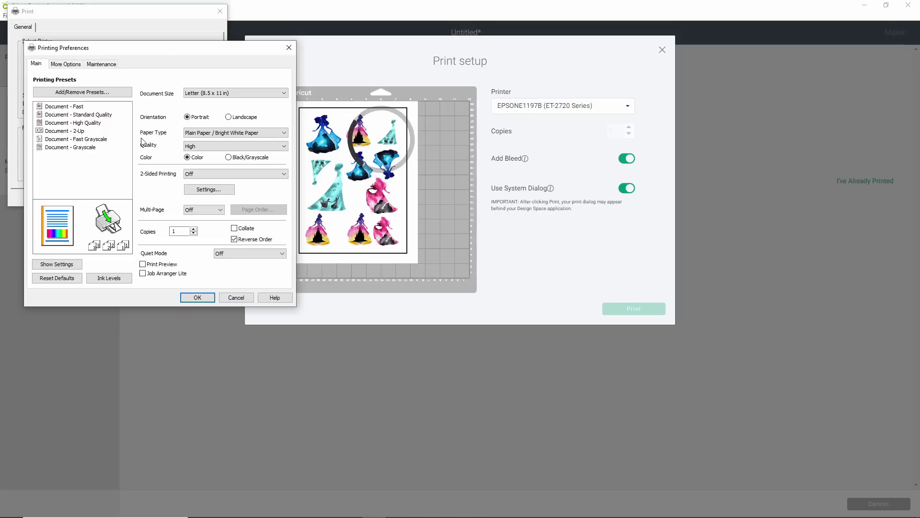
left_click(198, 298)
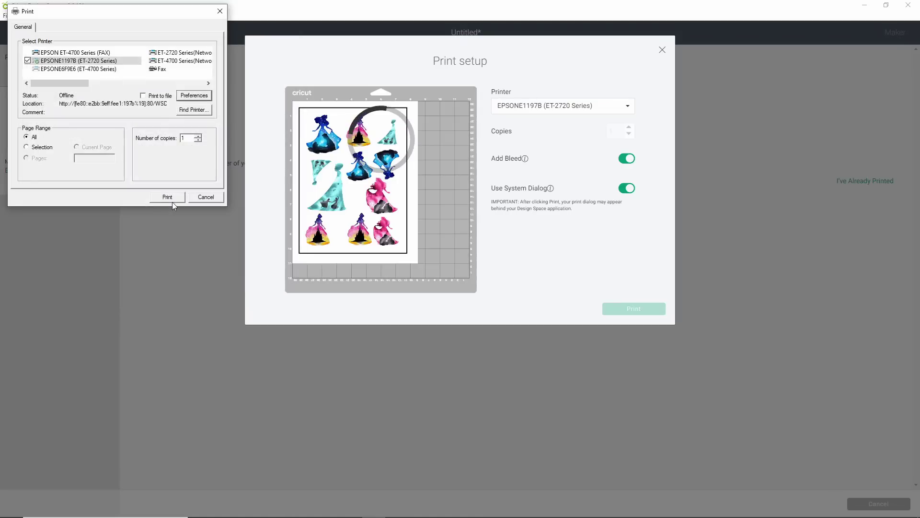